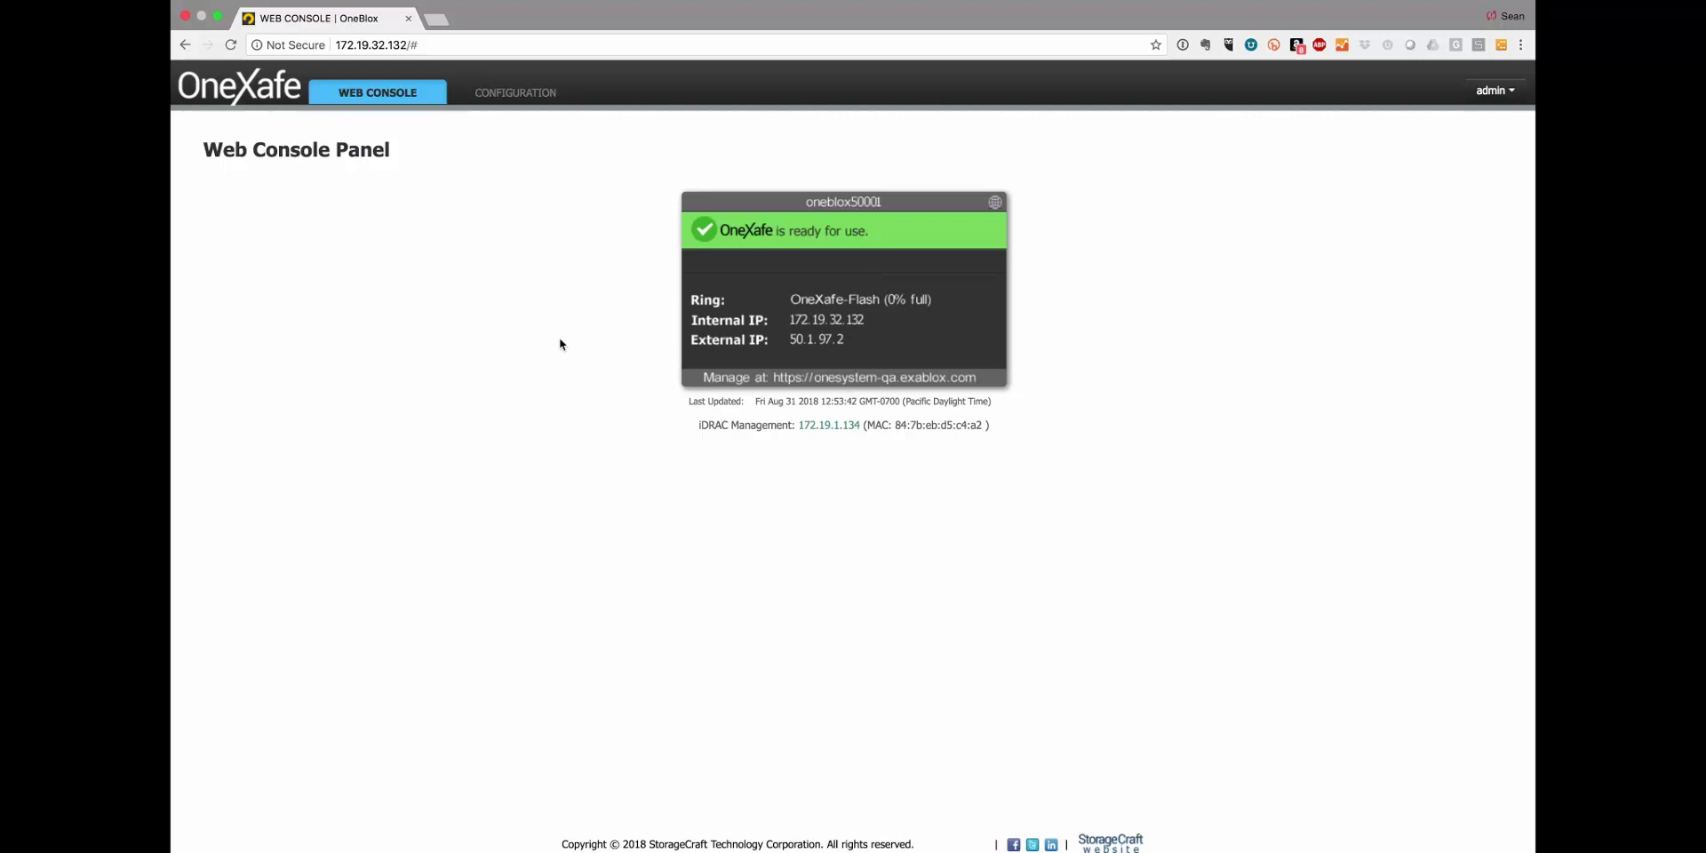
pyautogui.click(516, 98)
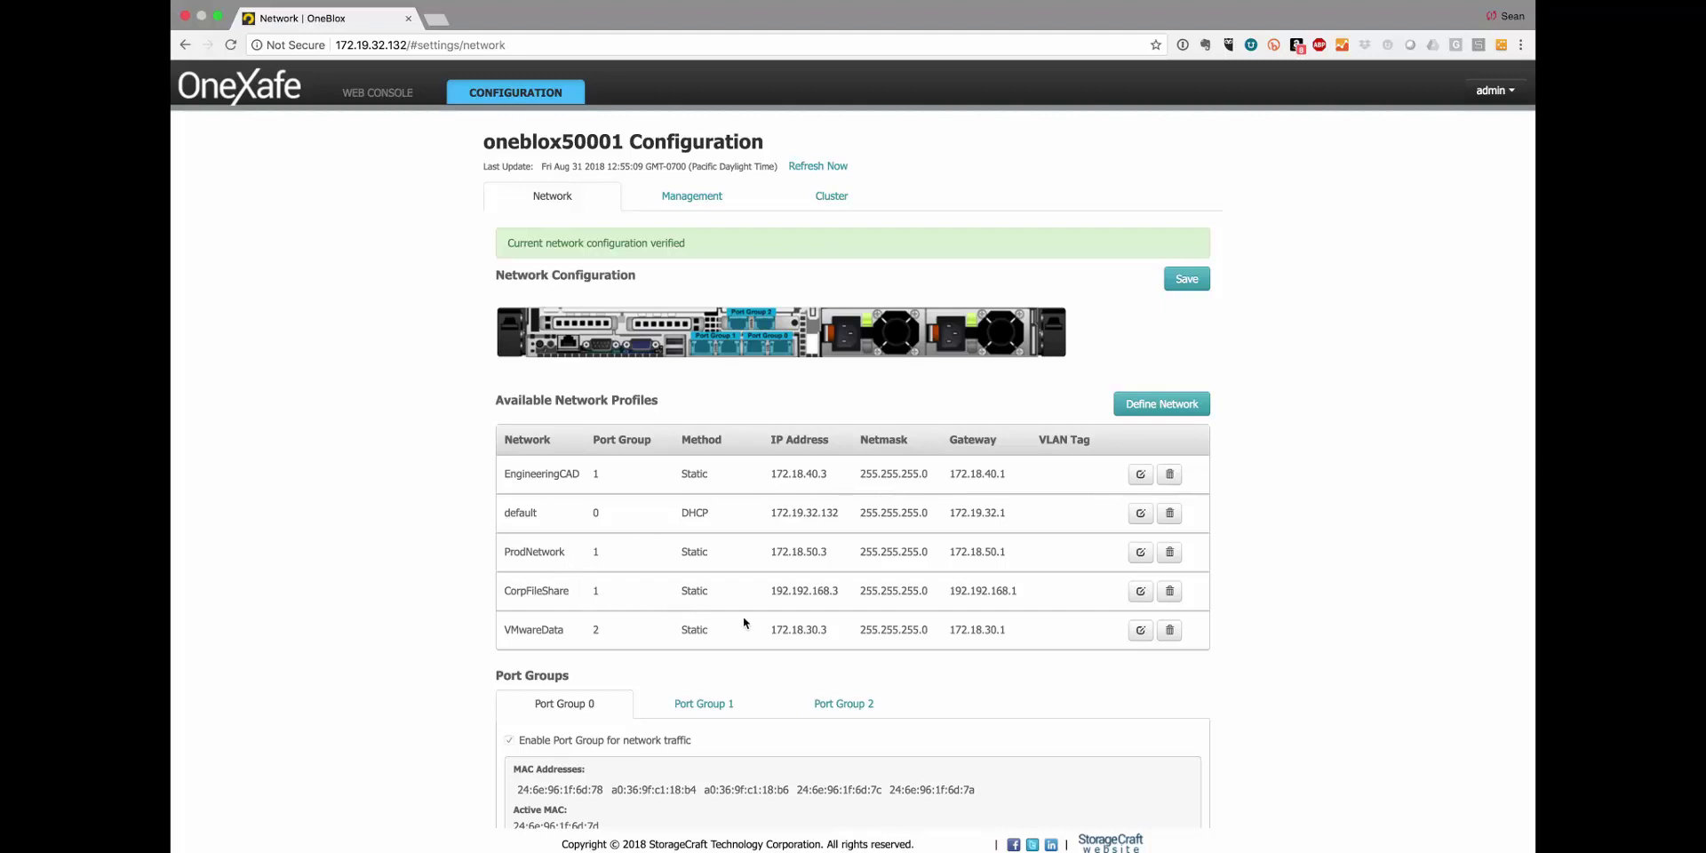
# - Step through Port Groups 1 and 0 to Port Group 2, showing VMwareData with LACP and MTU 9000
pyautogui.scroll(-3, 788, 623)
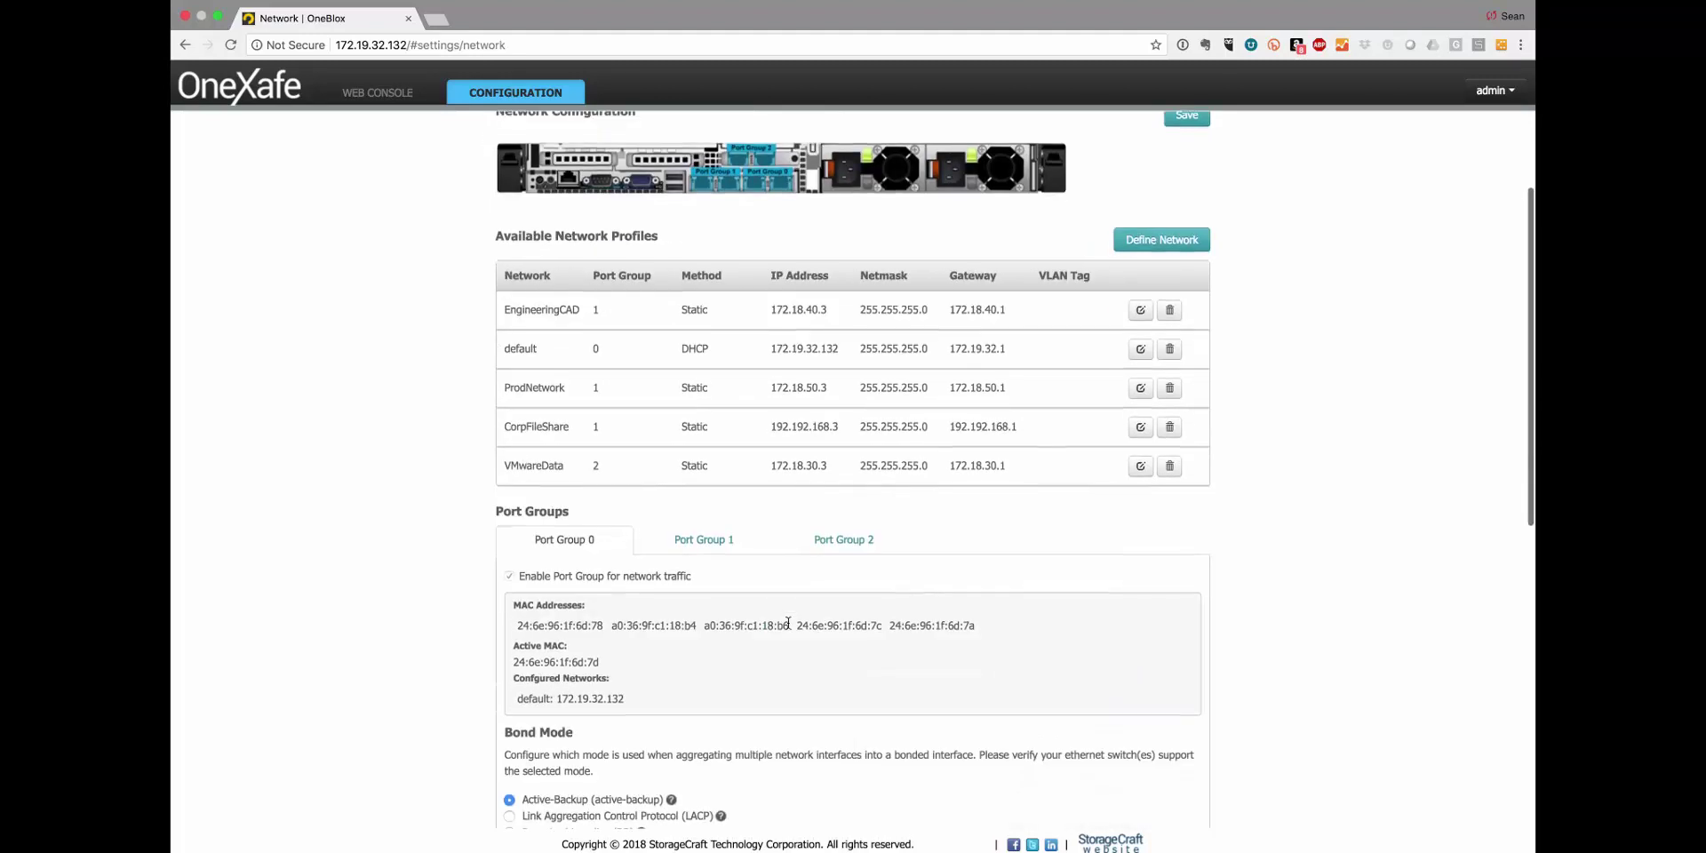
pyautogui.click(702, 542)
pyautogui.scroll(-4, 702, 544)
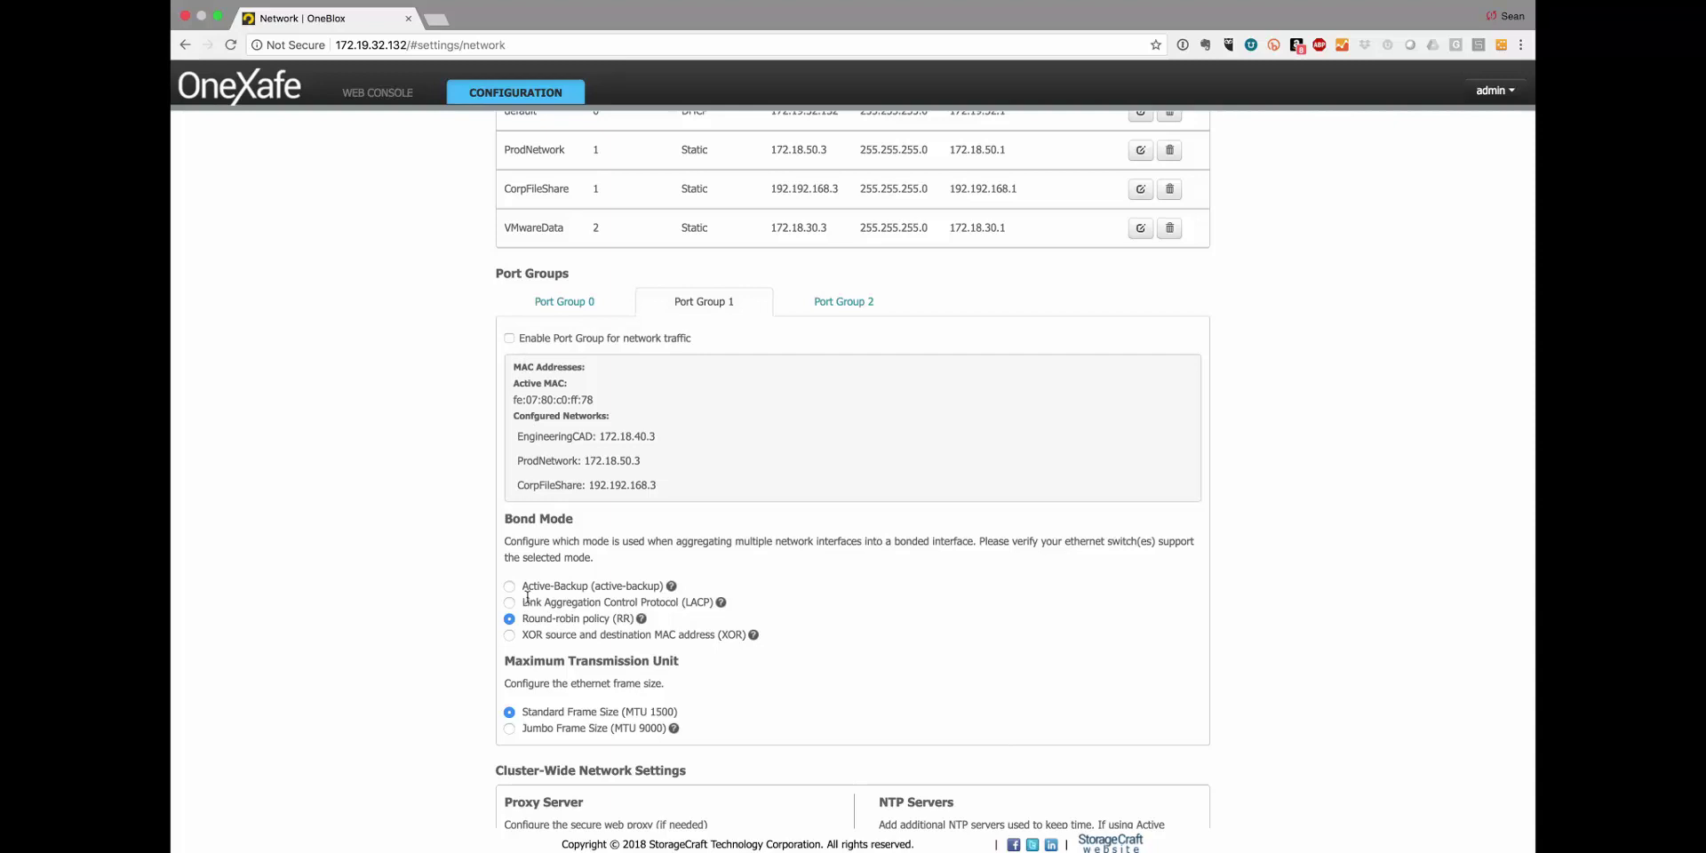
pyautogui.click(564, 303)
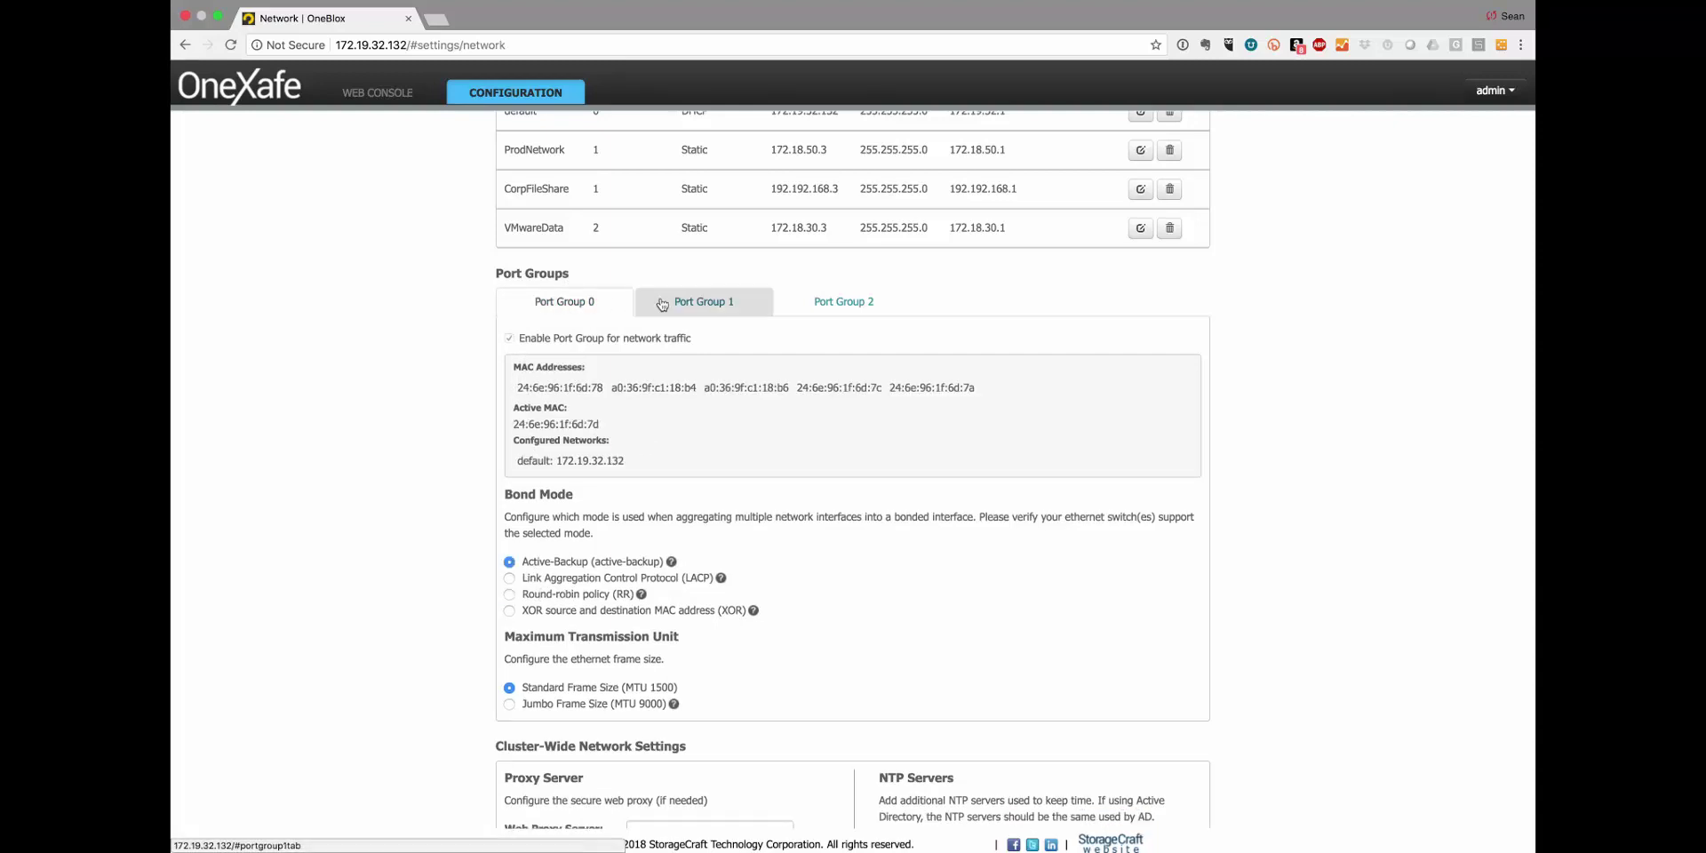
pyautogui.click(711, 312)
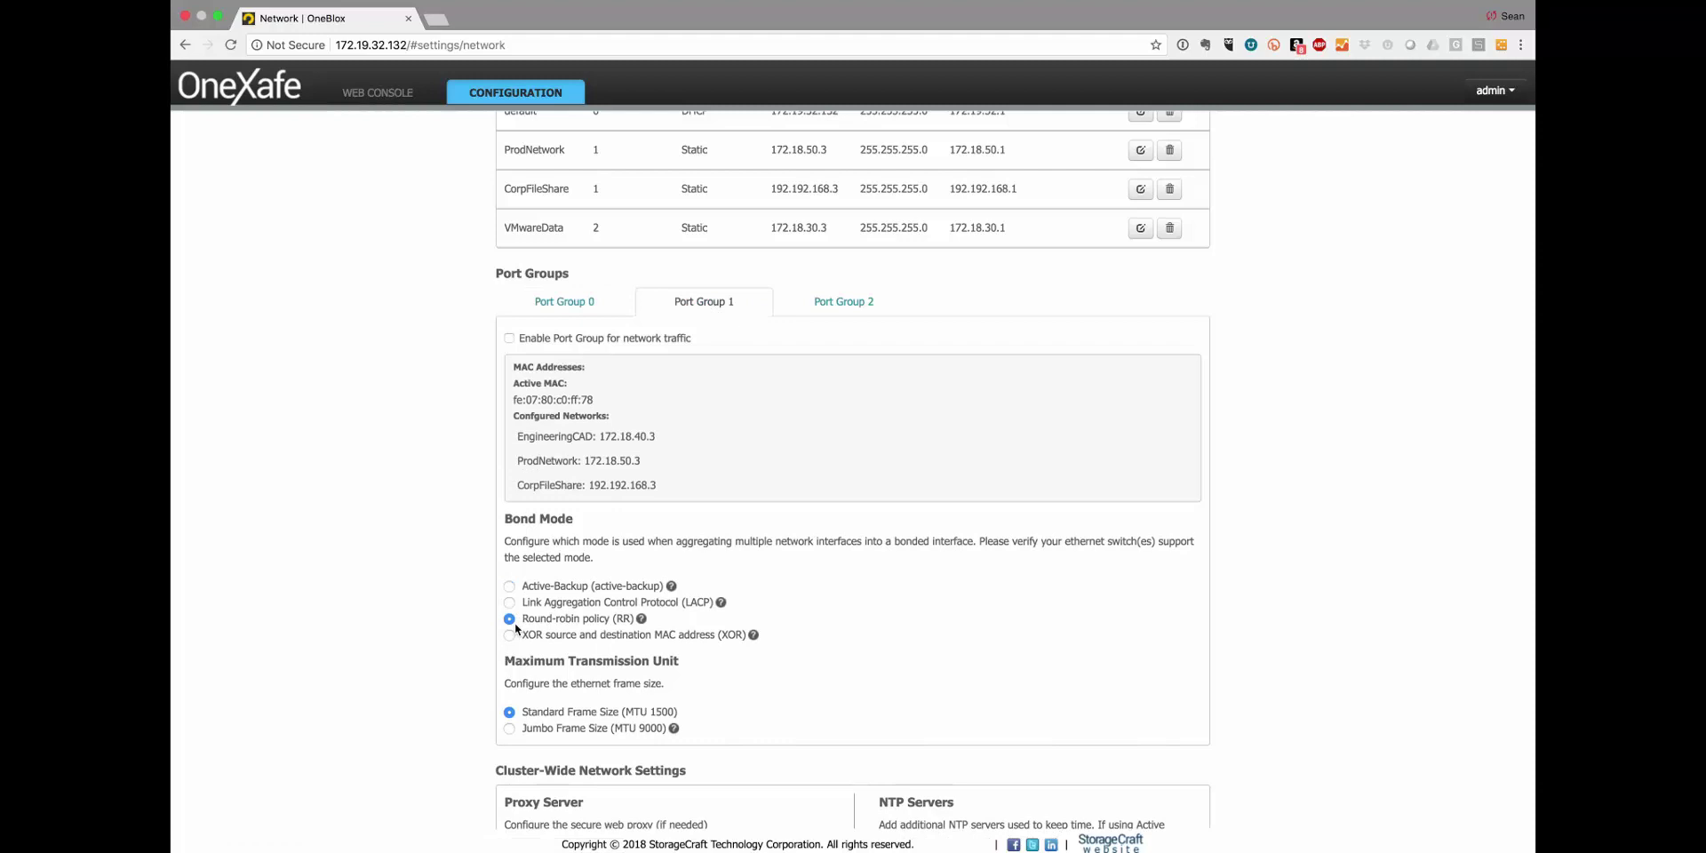
pyautogui.click(835, 303)
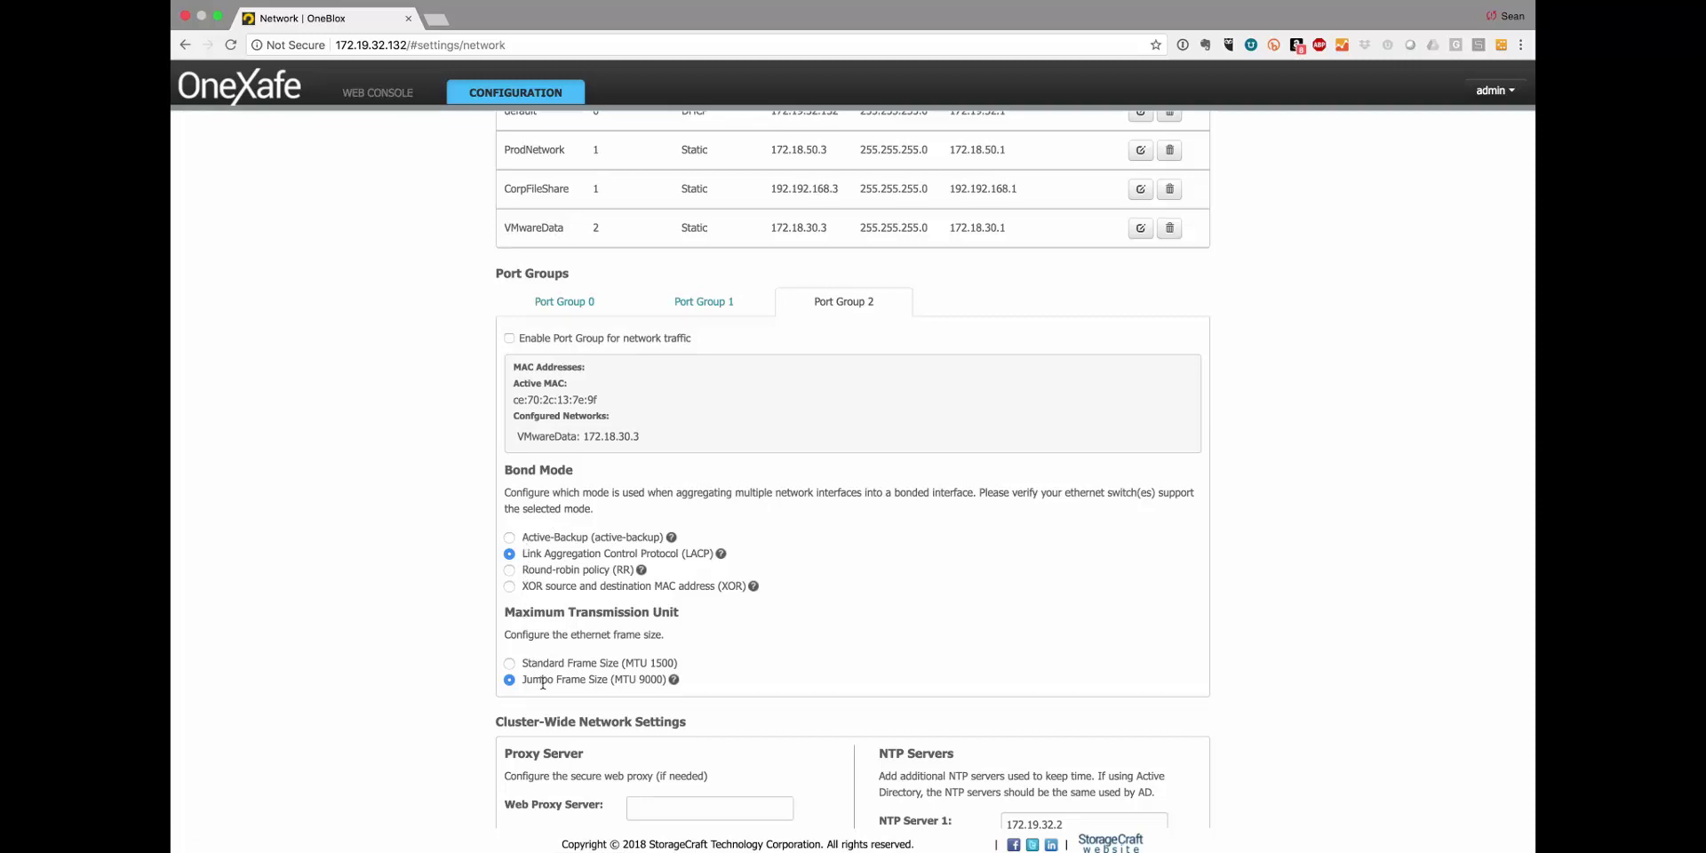
# - Select the default profile's IP address 172.19.32.132 in Available Network Profiles
pyautogui.scroll(5, 634, 364)
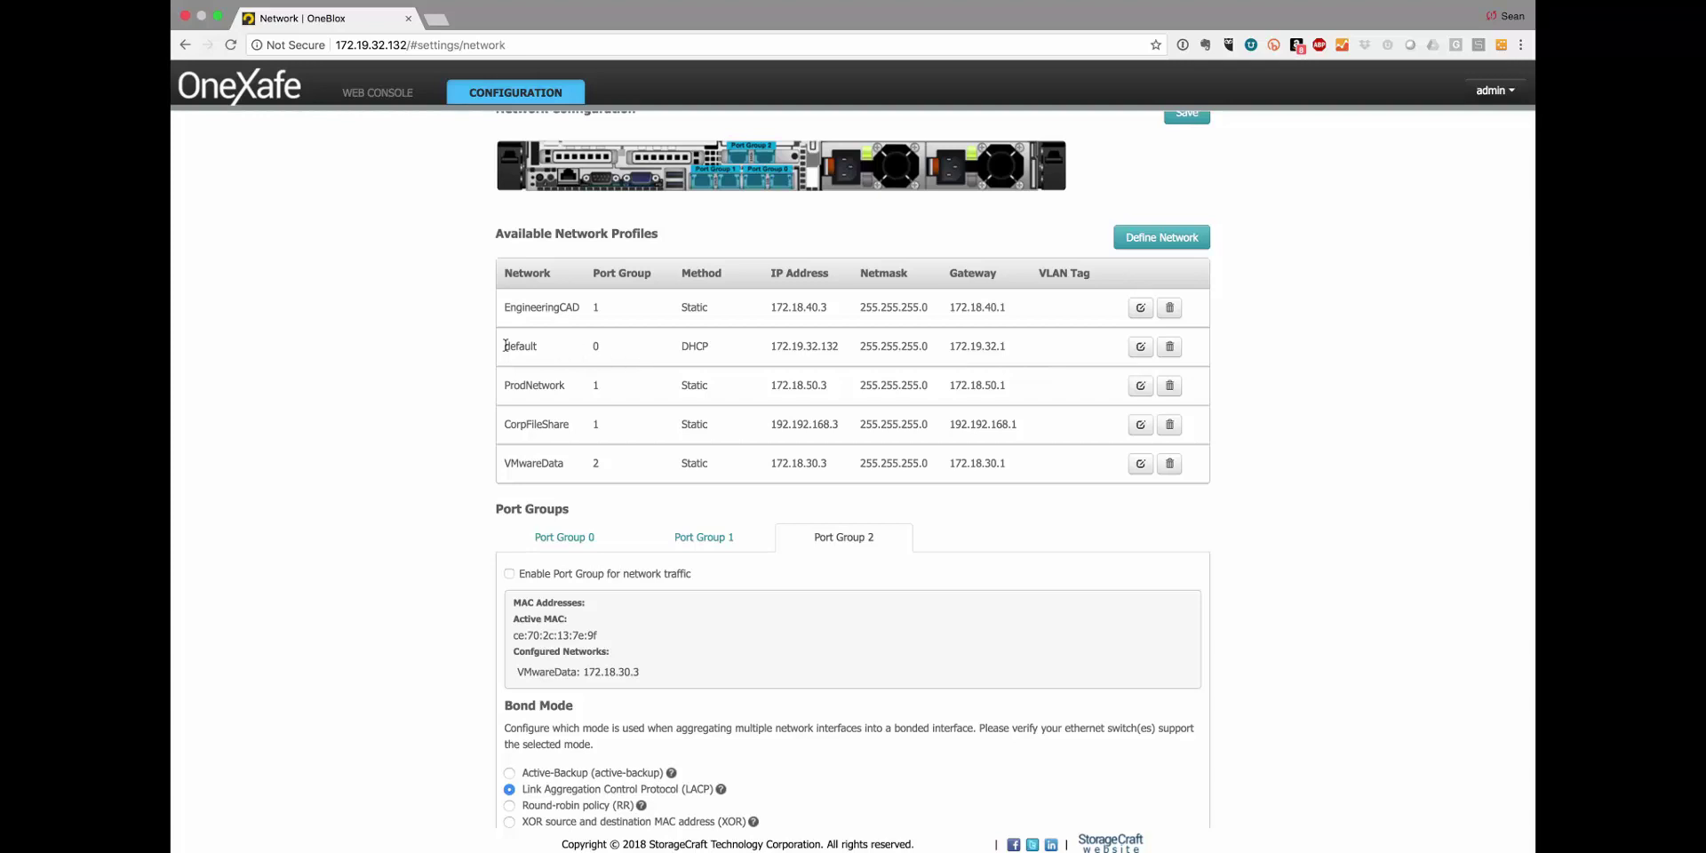
pyautogui.moveTo(504, 346); pyautogui.dragTo(805, 349)
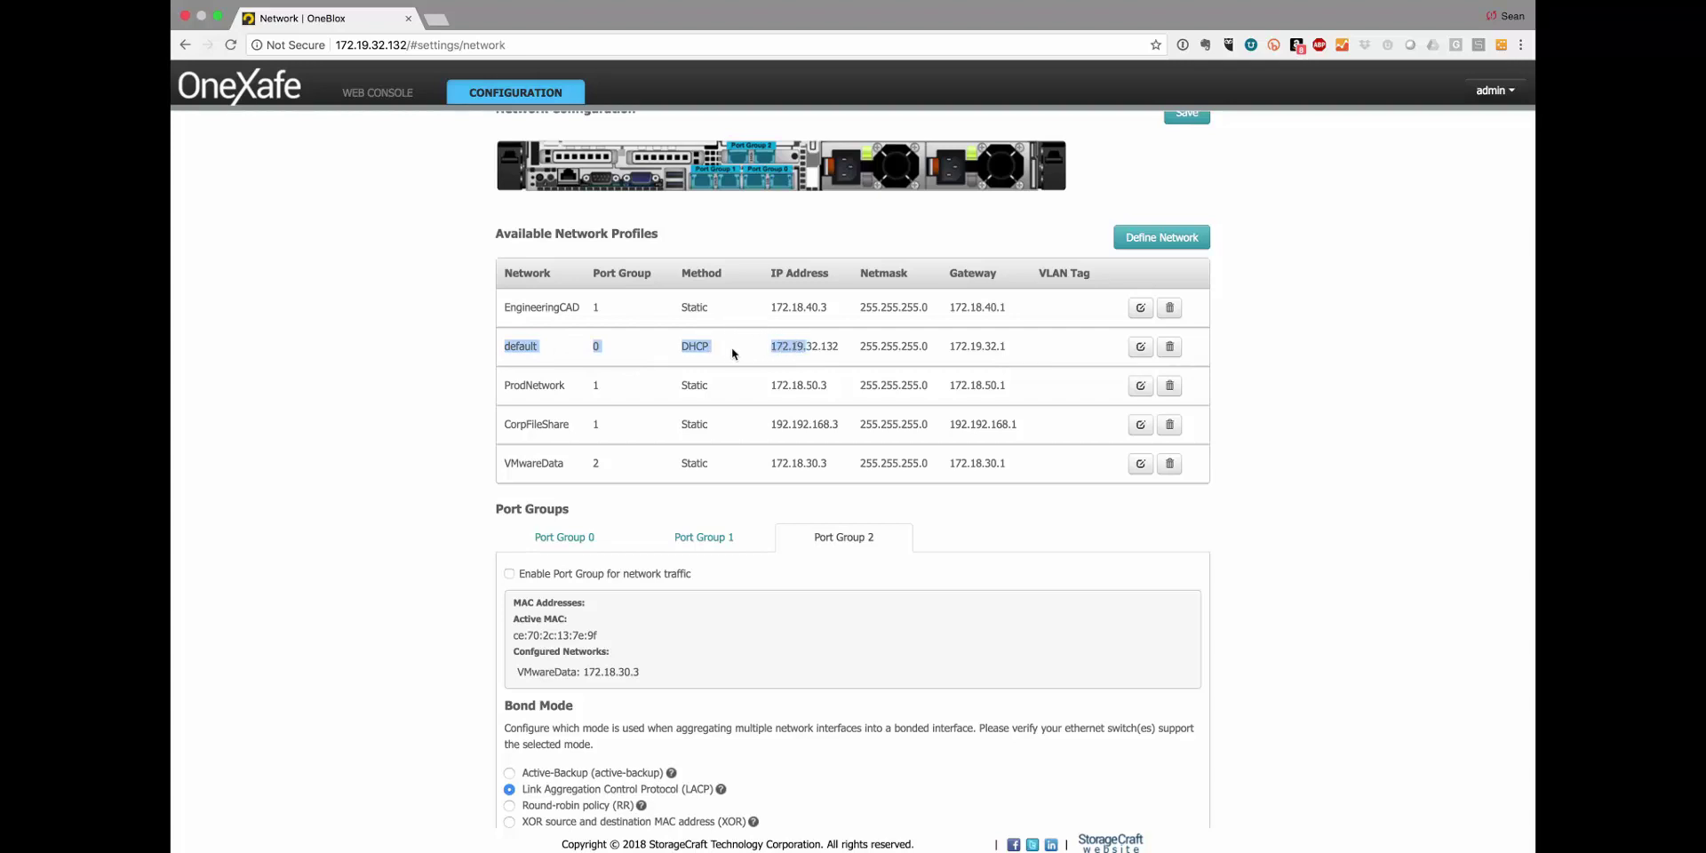
pyautogui.click(811, 346)
pyautogui.doubleClick(807, 346)
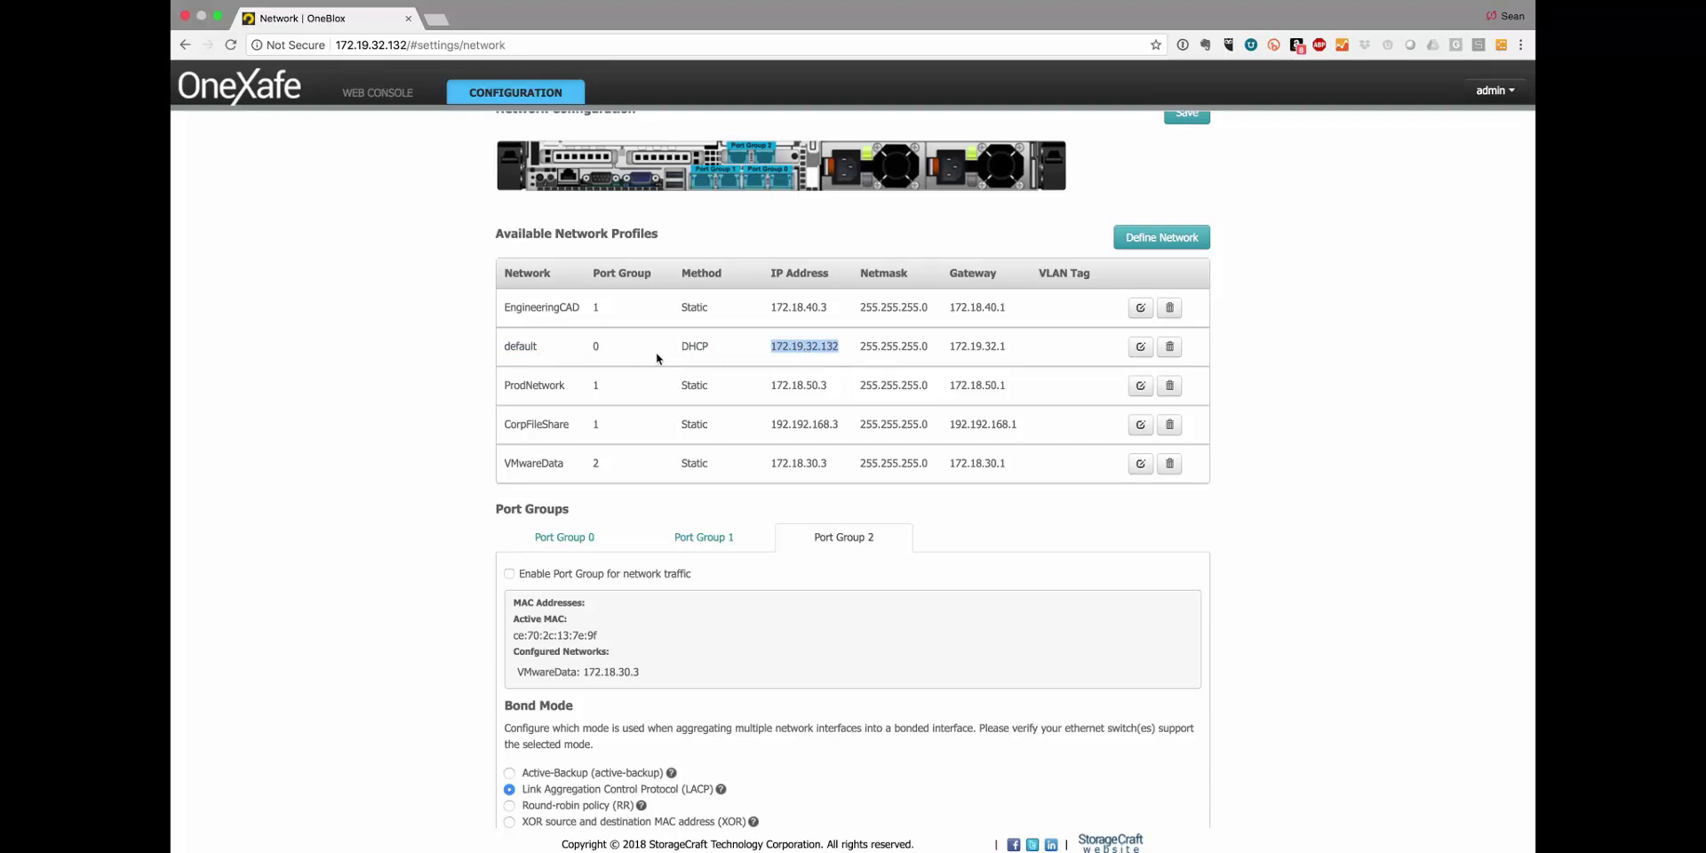
pyautogui.scroll(2, 794, 351)
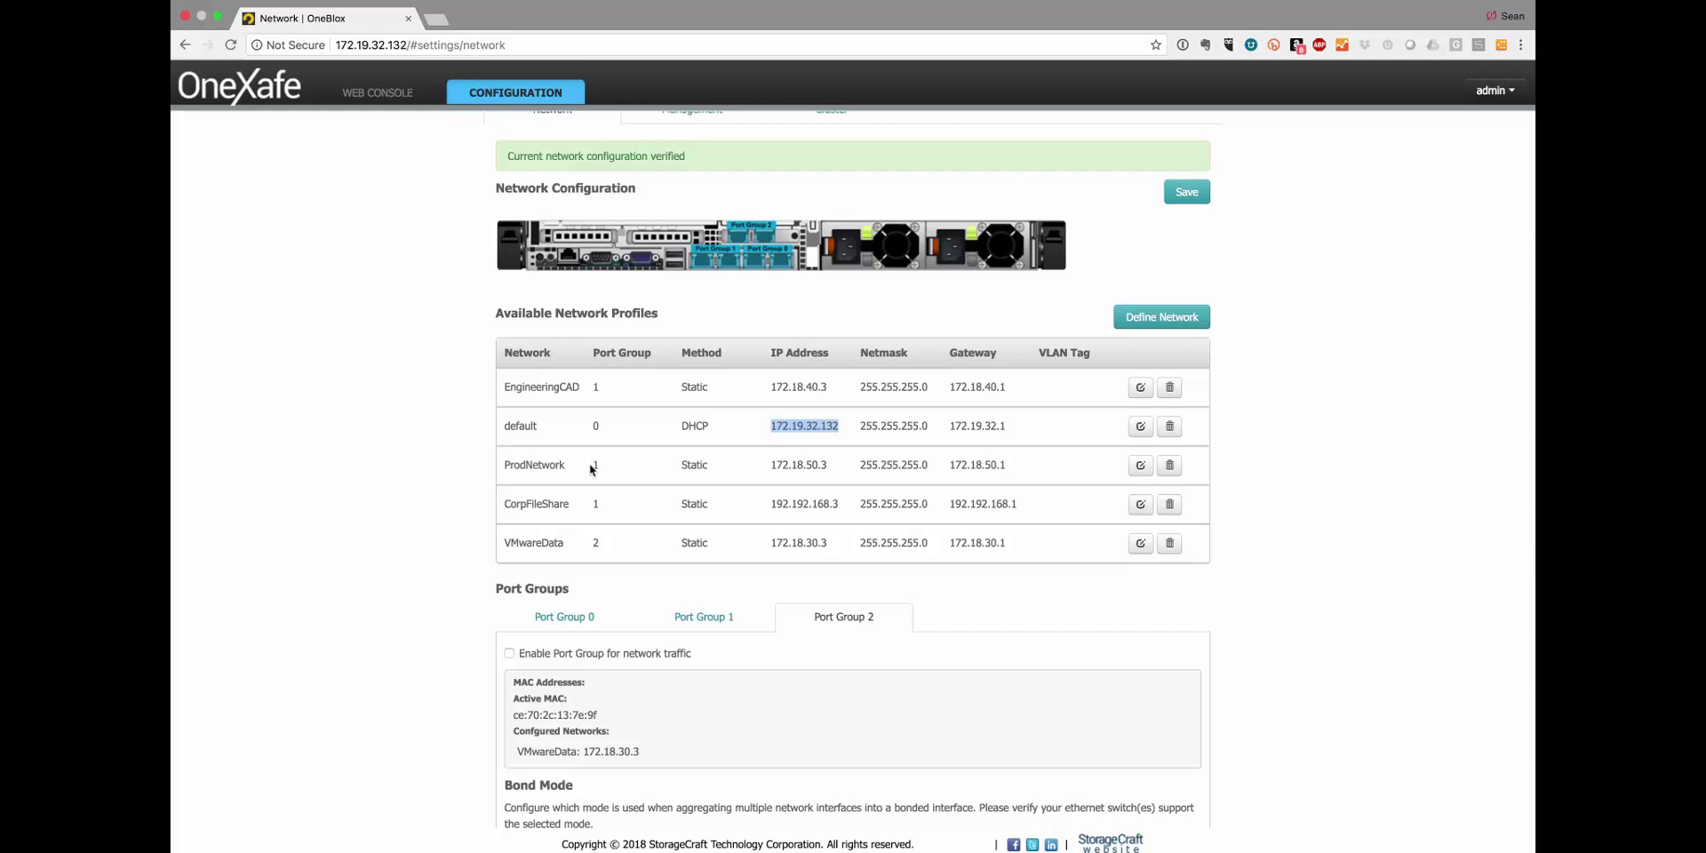
# - Start a new network profile named DemoNetwork, statically assigned on Port Group 2
pyautogui.click(1143, 327)
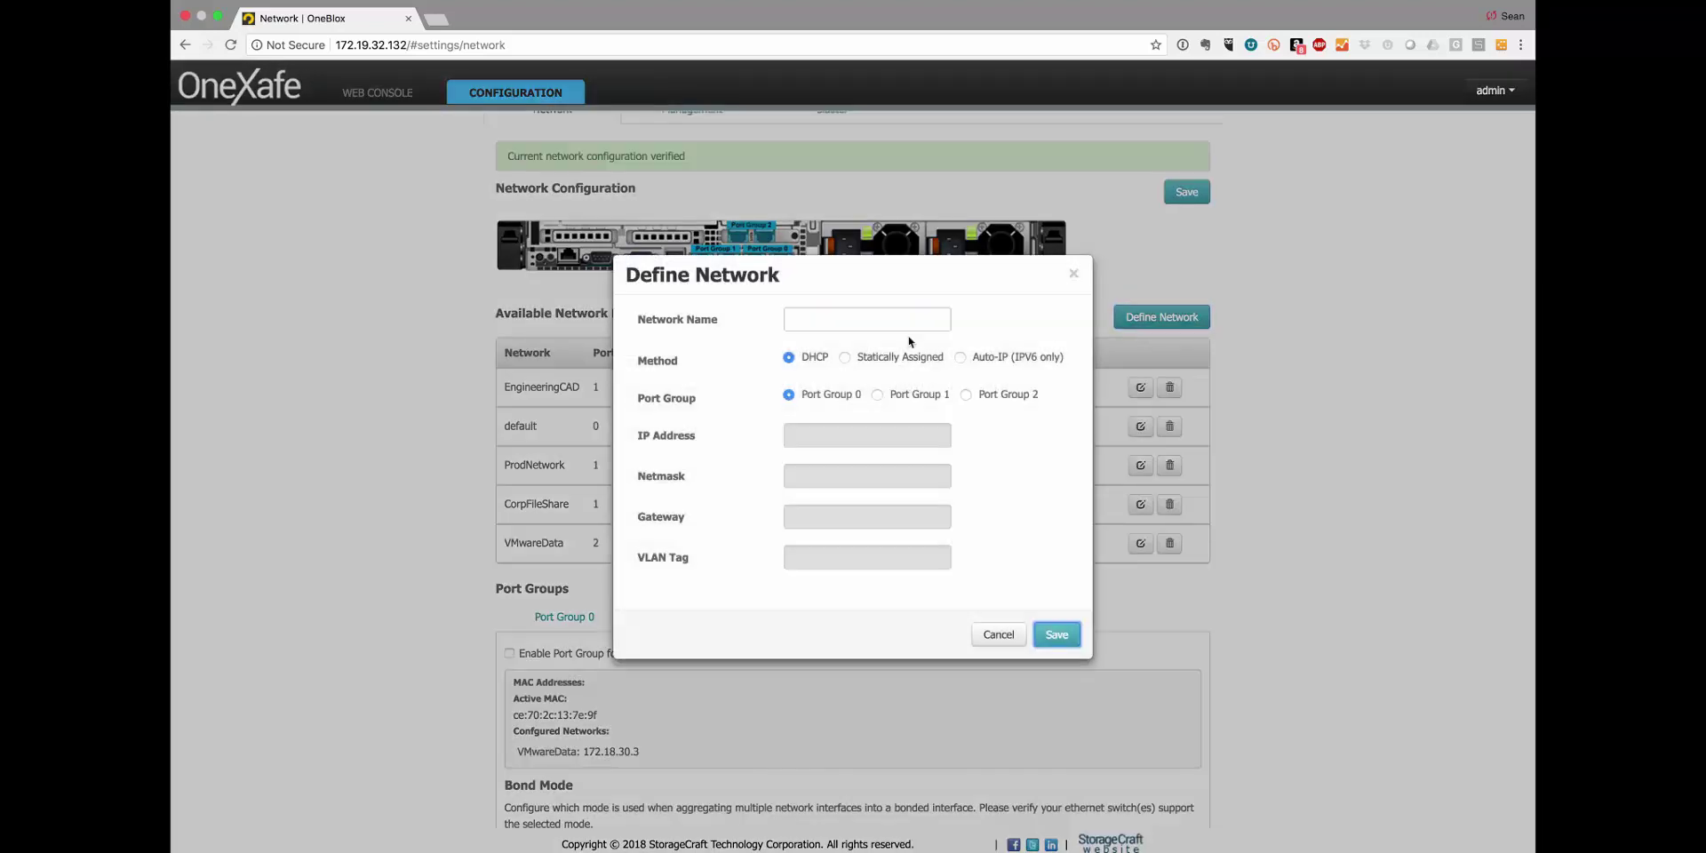
pyautogui.click(829, 321)
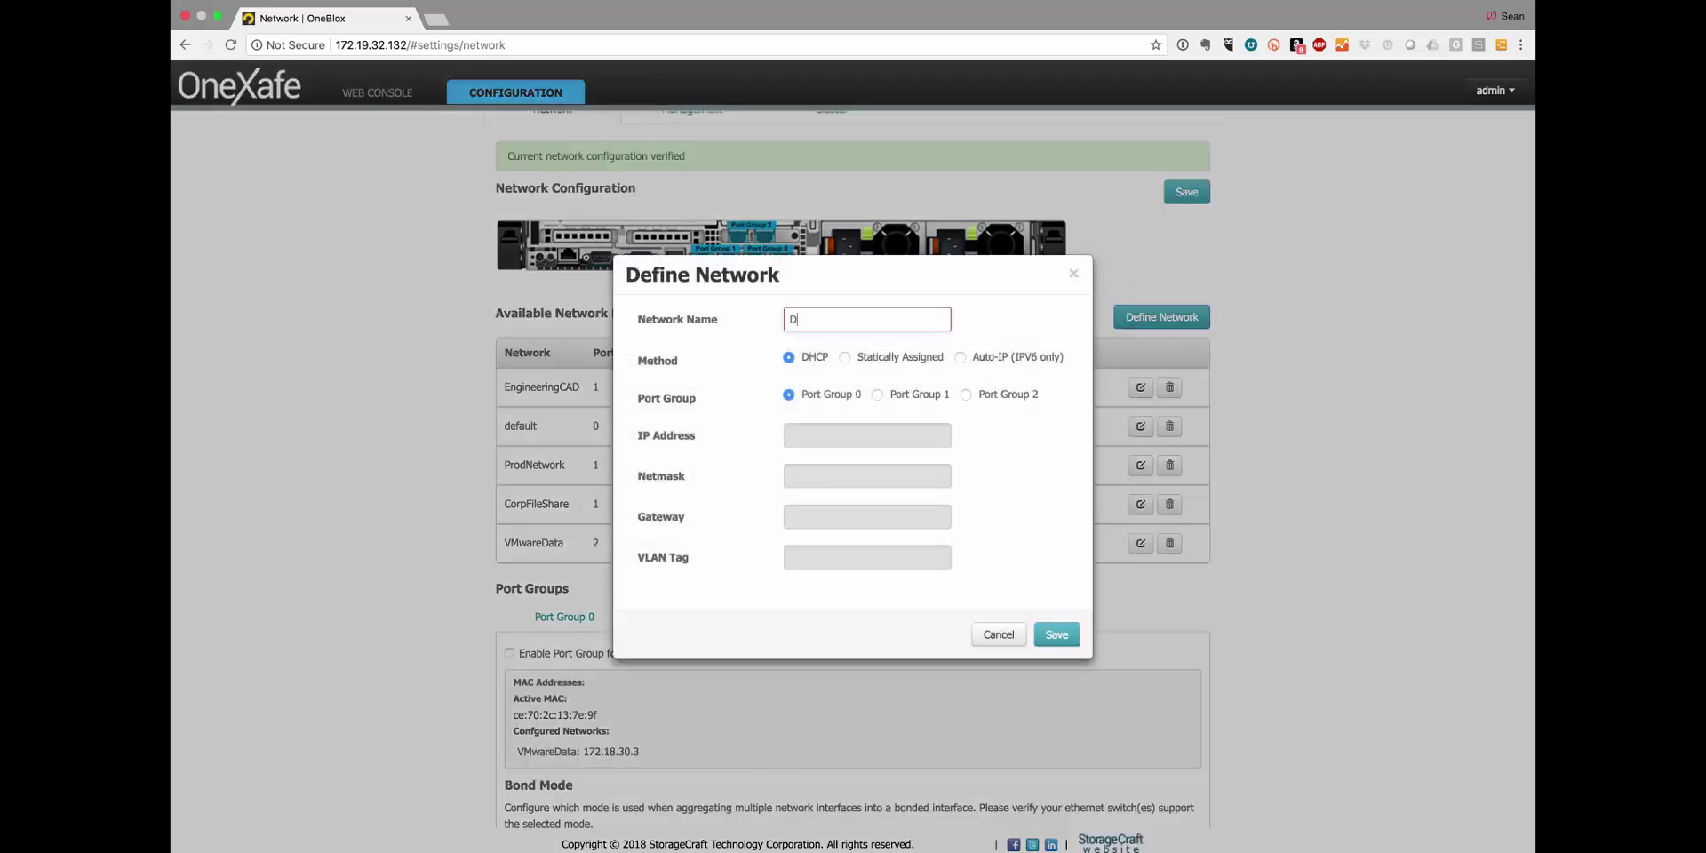
pyautogui.write('DemoNetwork')
pyautogui.click(846, 358)
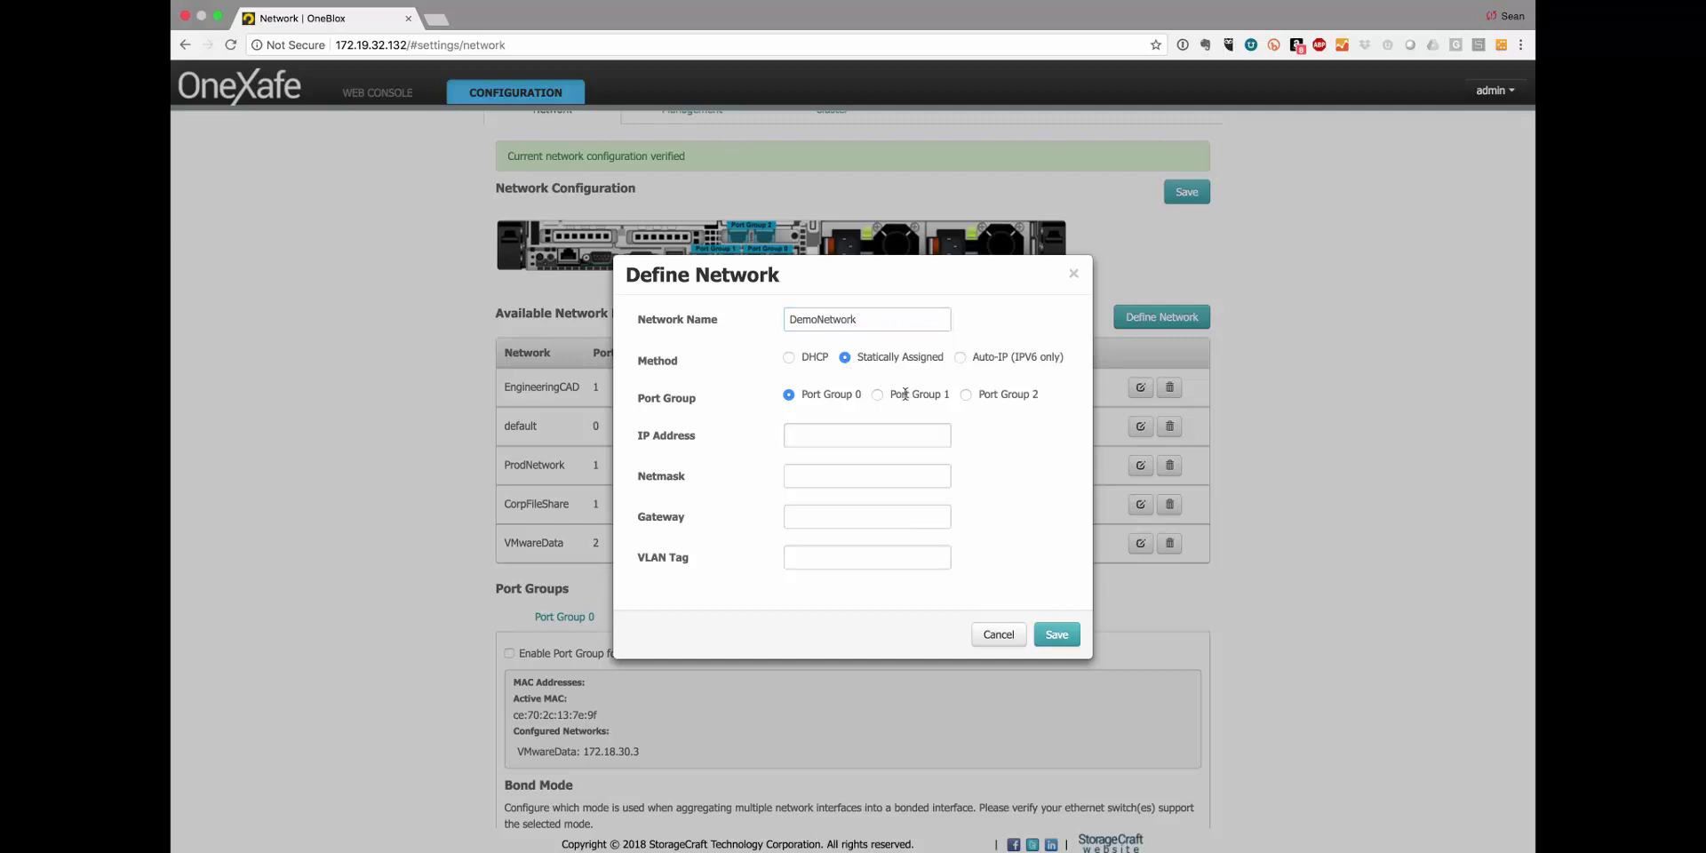
pyautogui.click(966, 394)
# - Enter IP 172.19.30.3, netmask 255.255.0.0 and gateway 172.19.30.1, then save the profile
pyautogui.click(827, 443)
pyautogui.write('172.')
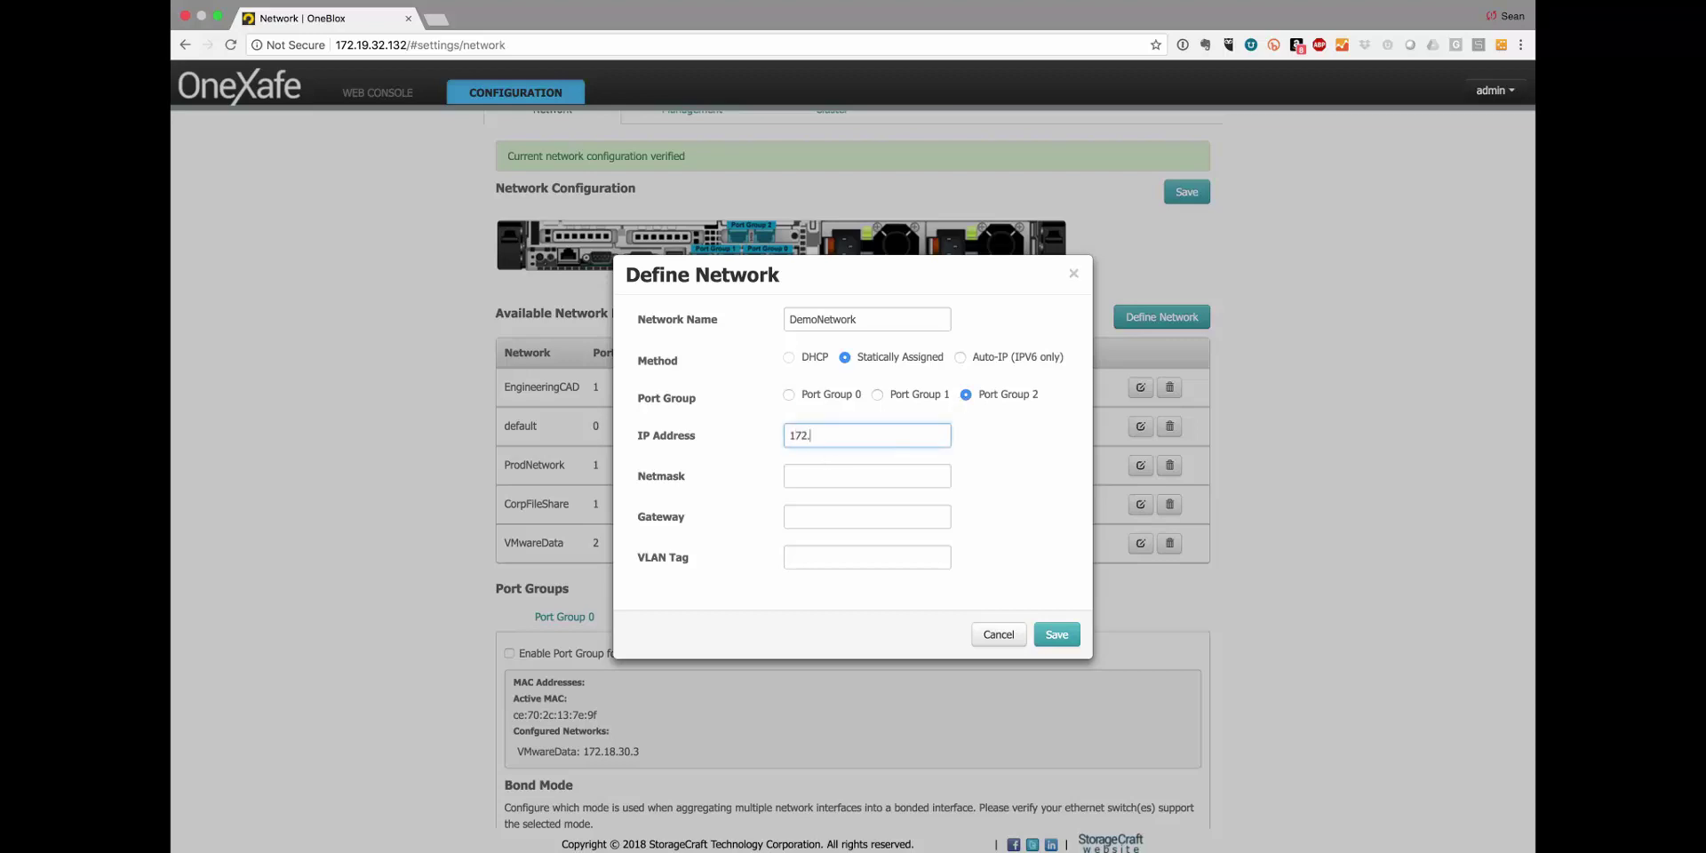
pyautogui.write('19.30.2')
pyautogui.write('255.255.0.0')
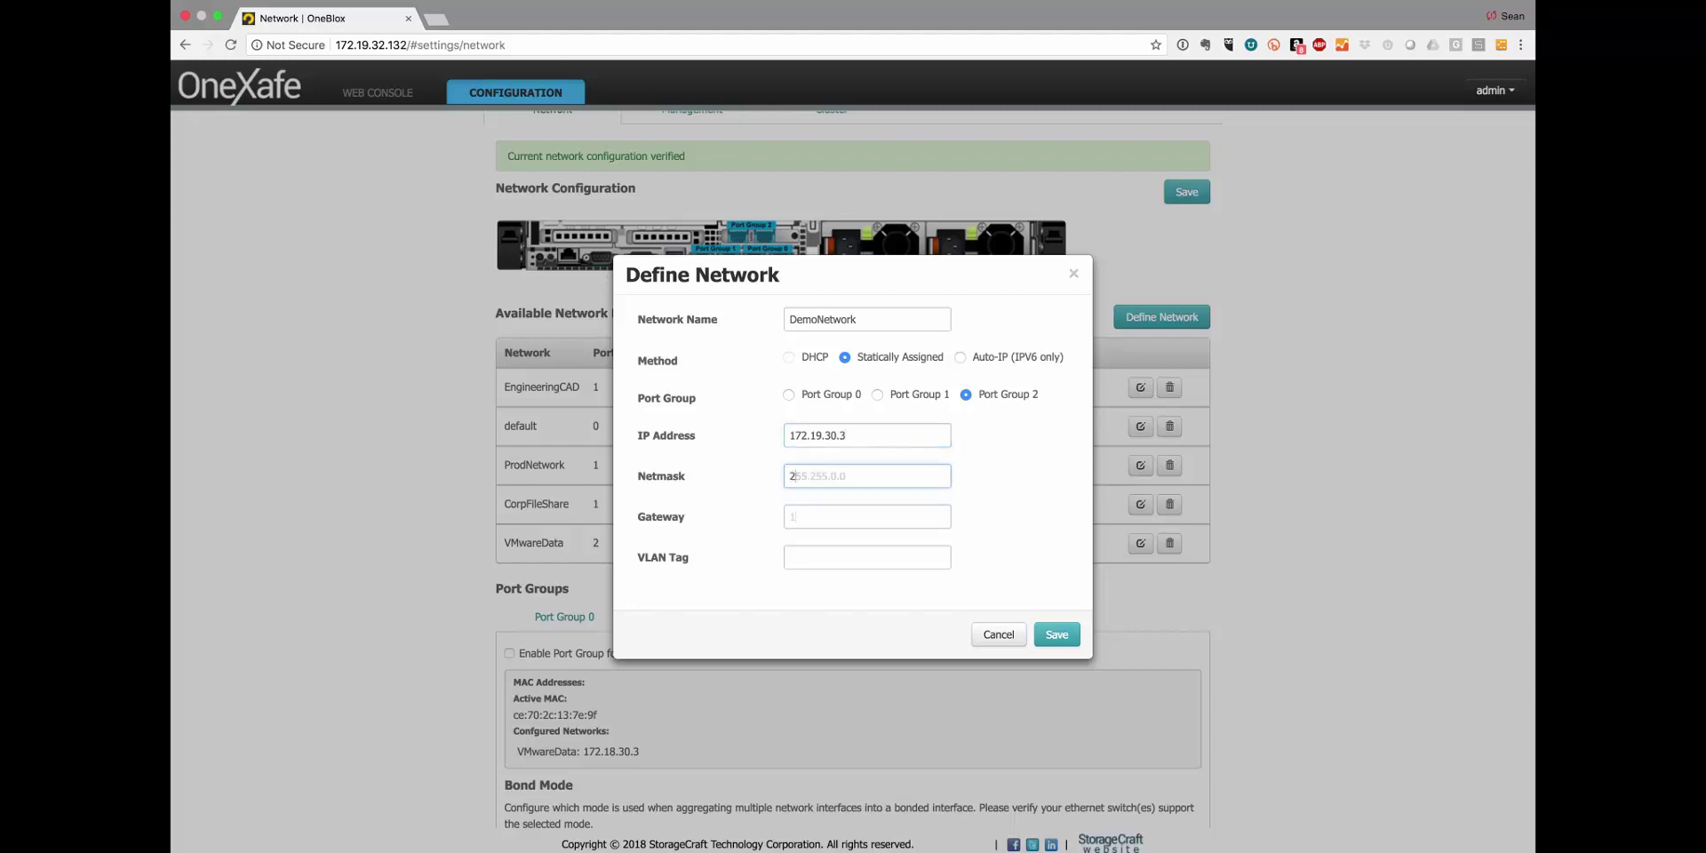
pyautogui.press('Tab')
pyautogui.write('172.19.')
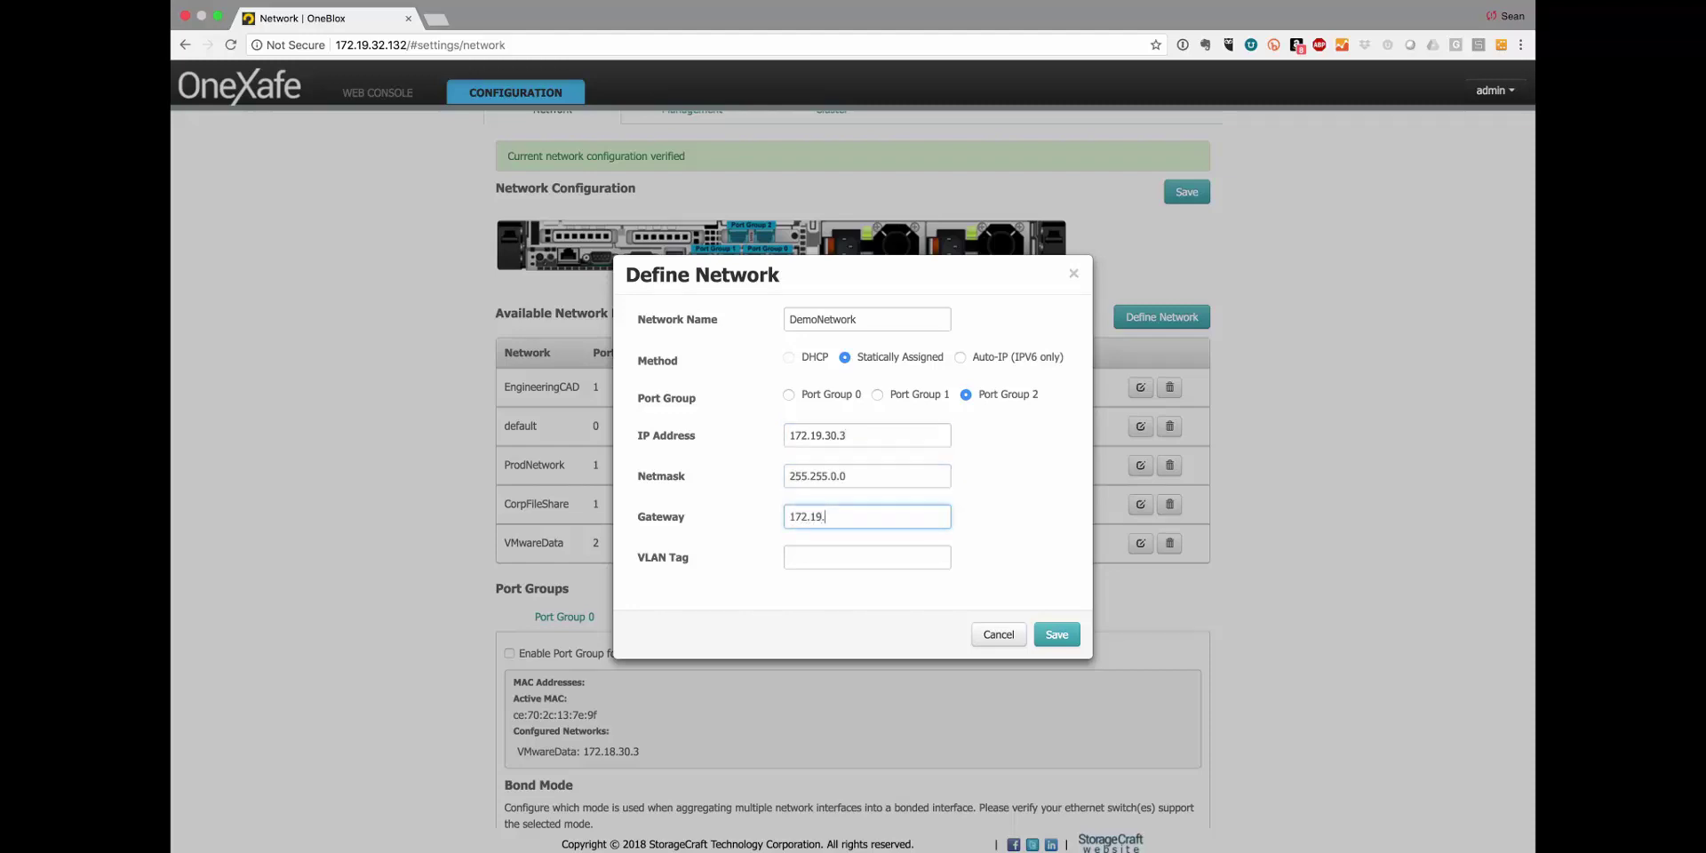
pyautogui.write('30.1')
pyautogui.click(1056, 635)
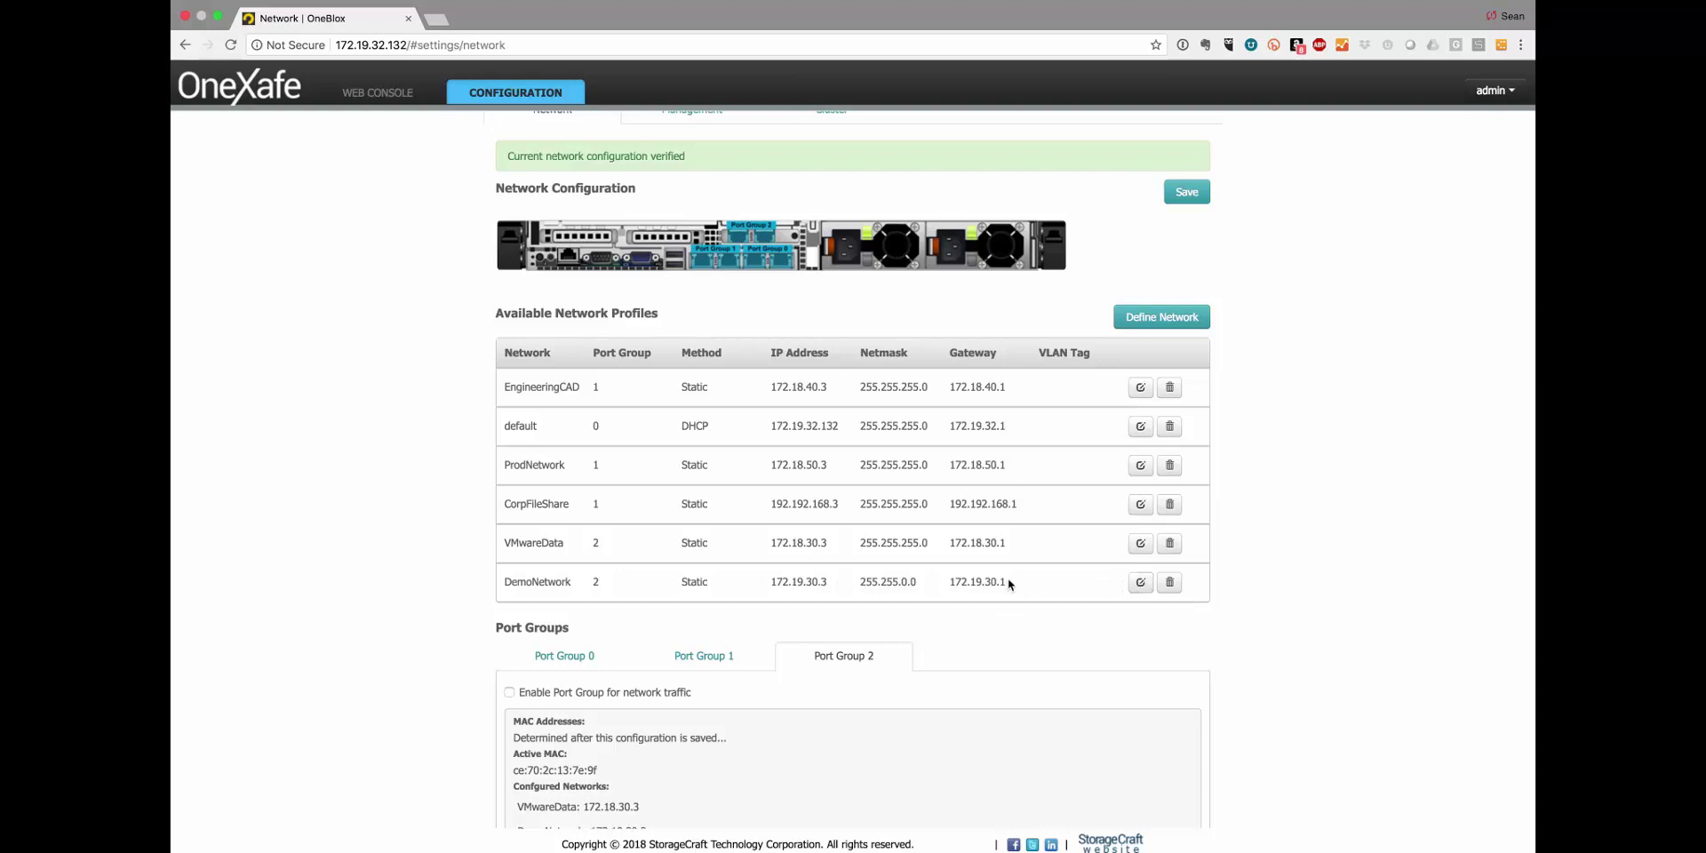
# - Empty the Gateway field of the VMwareData profile in Modify Network and save it
pyautogui.moveTo(1007, 583); pyautogui.dragTo(923, 595)
pyautogui.click(1141, 544)
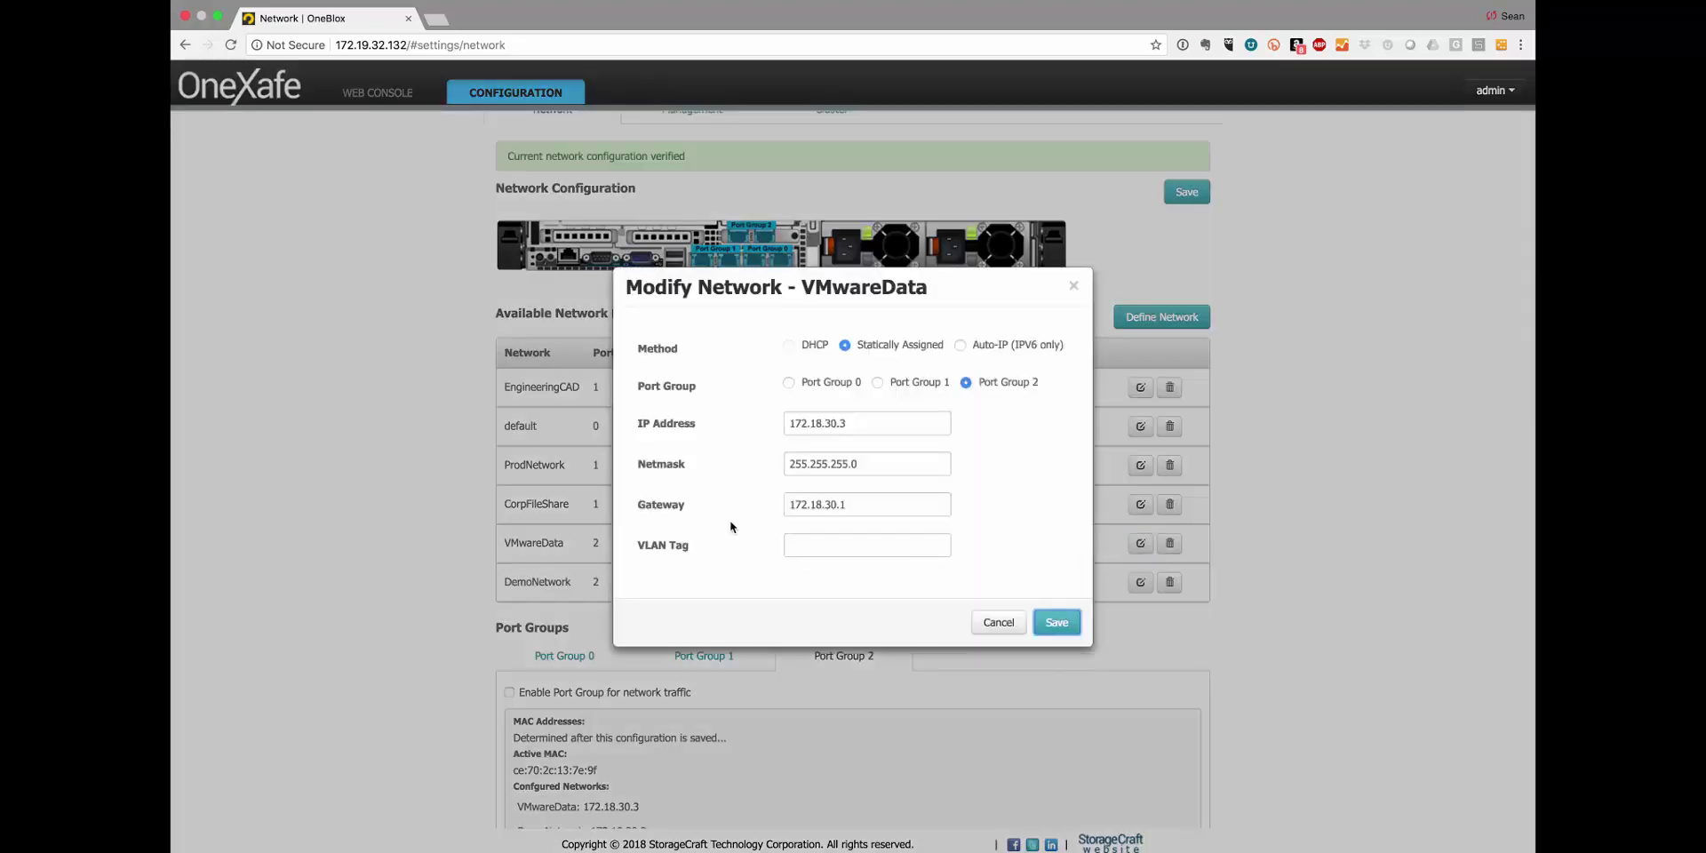
pyautogui.click(816, 505)
pyautogui.press('super+a')
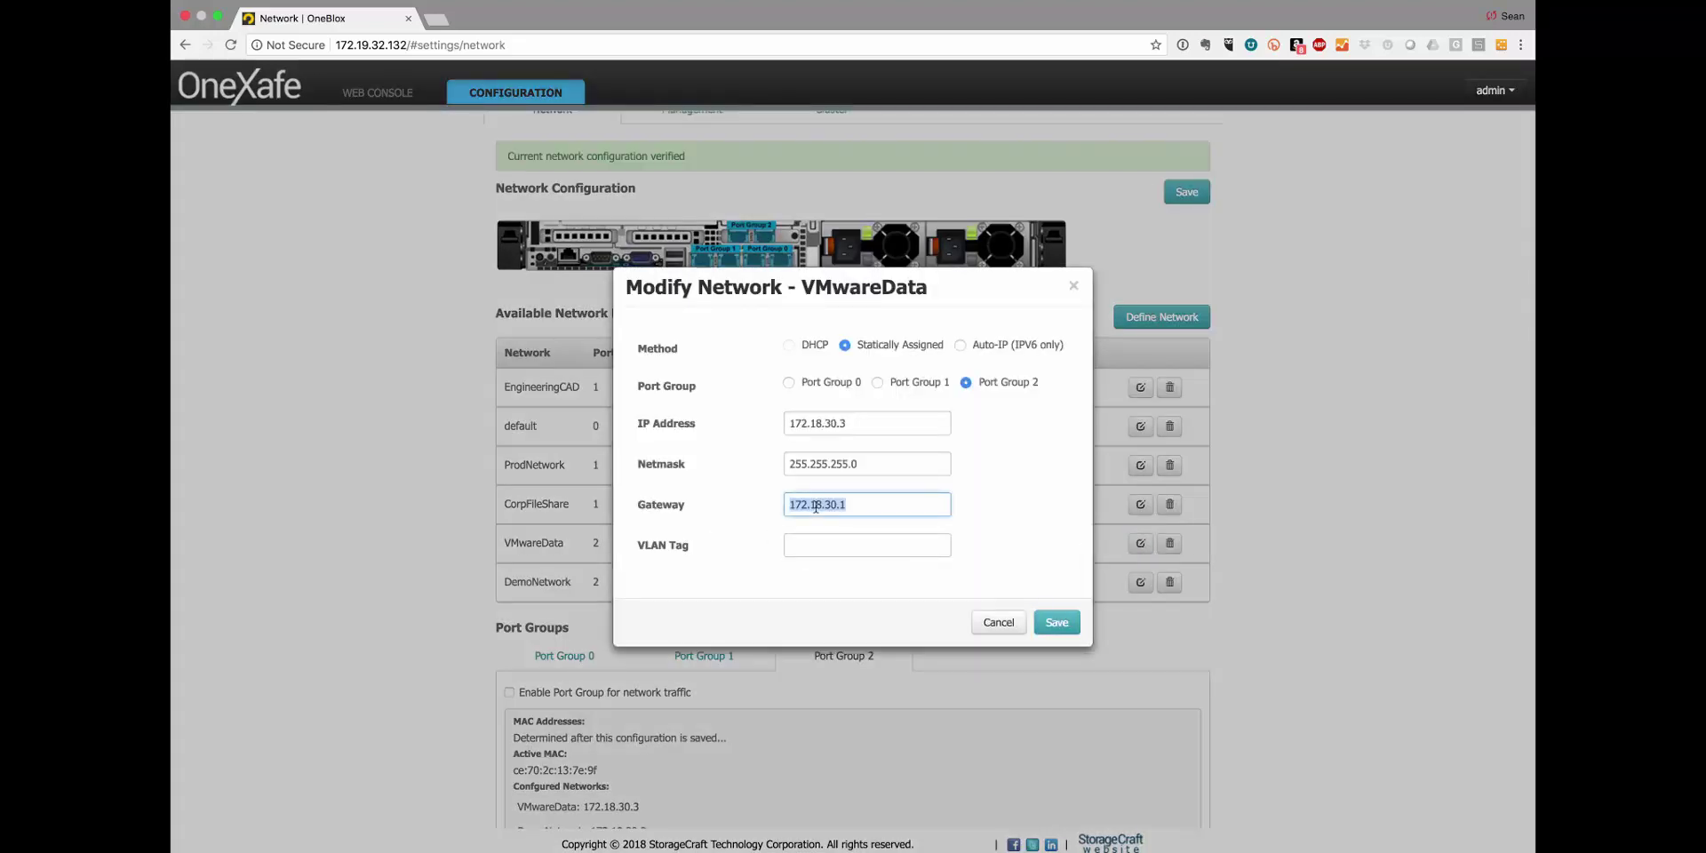
pyautogui.press('BackSpace')
pyautogui.click(1071, 617)
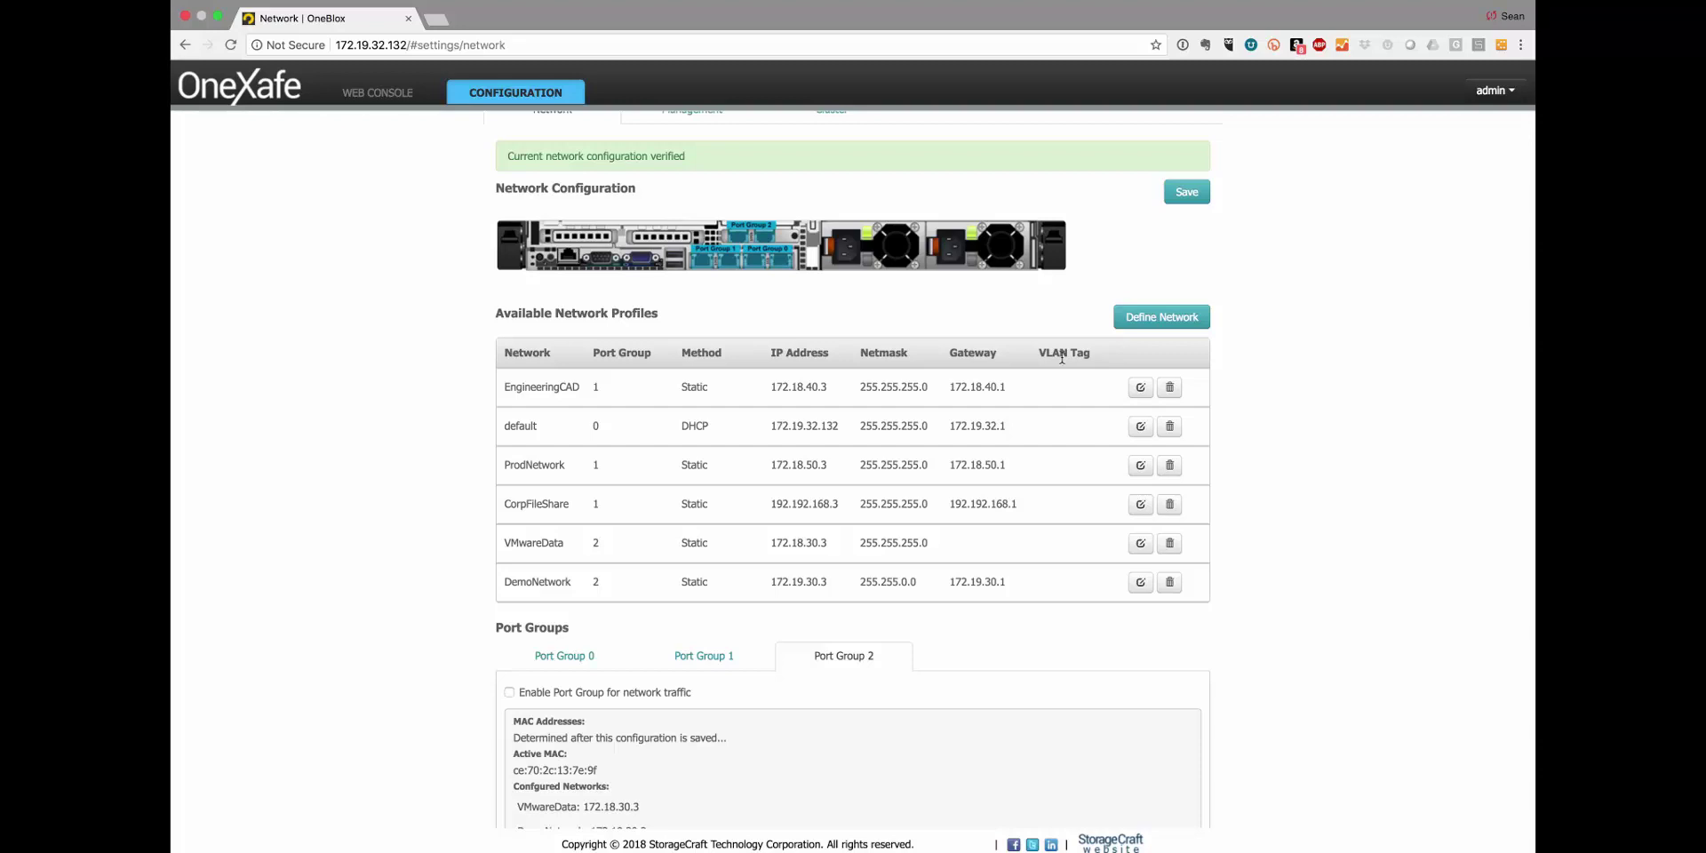
pyautogui.click(1140, 387)
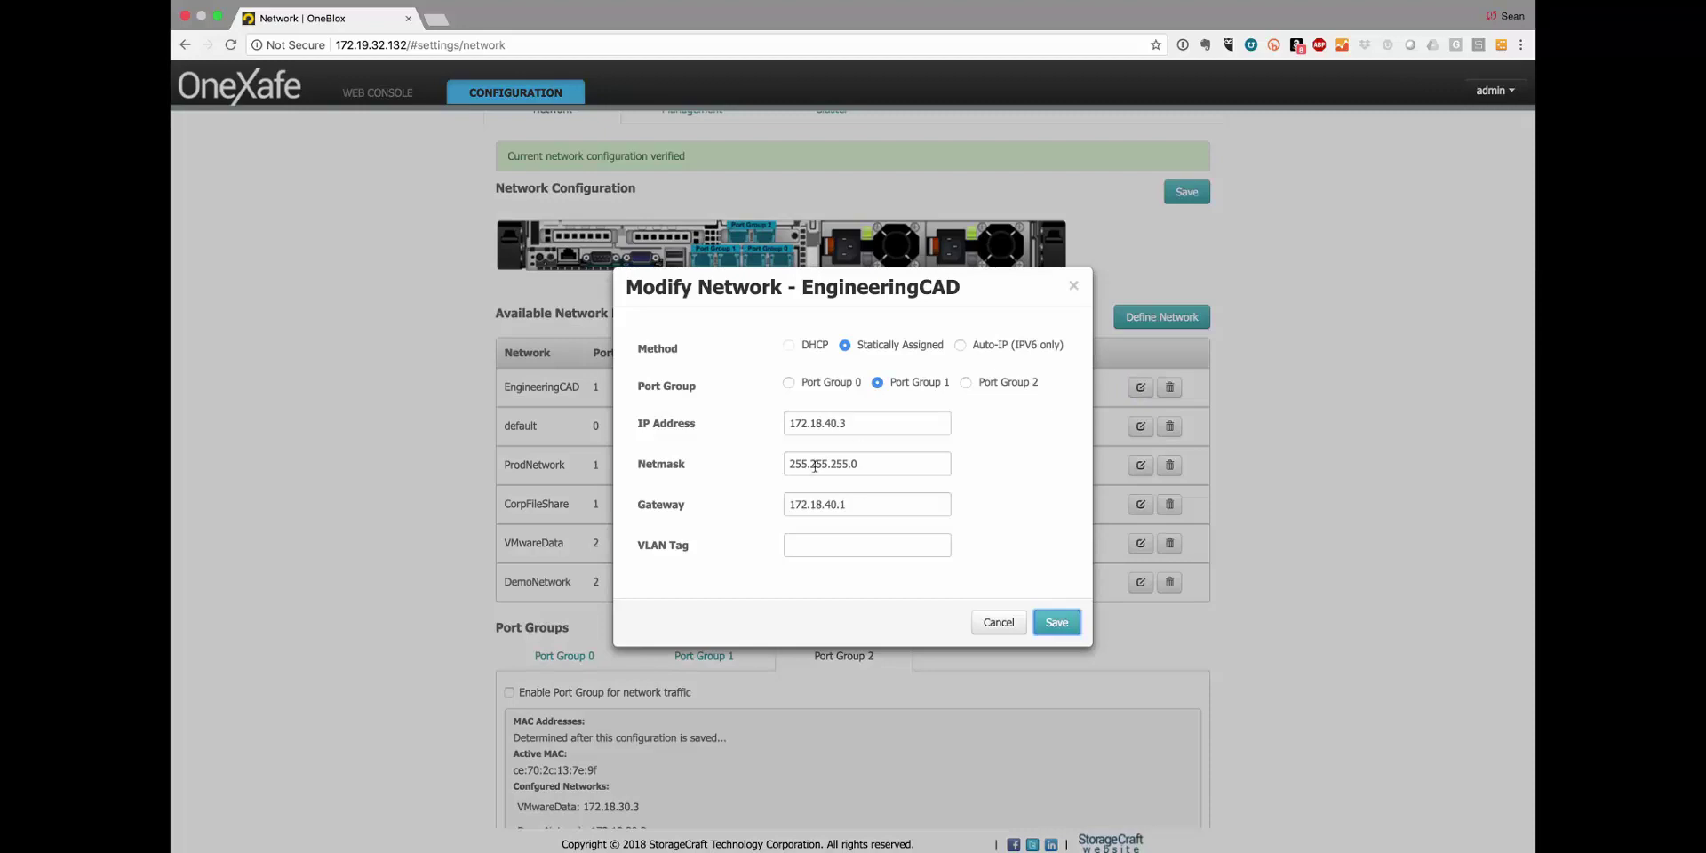
pyautogui.click(805, 546)
pyautogui.write('55')
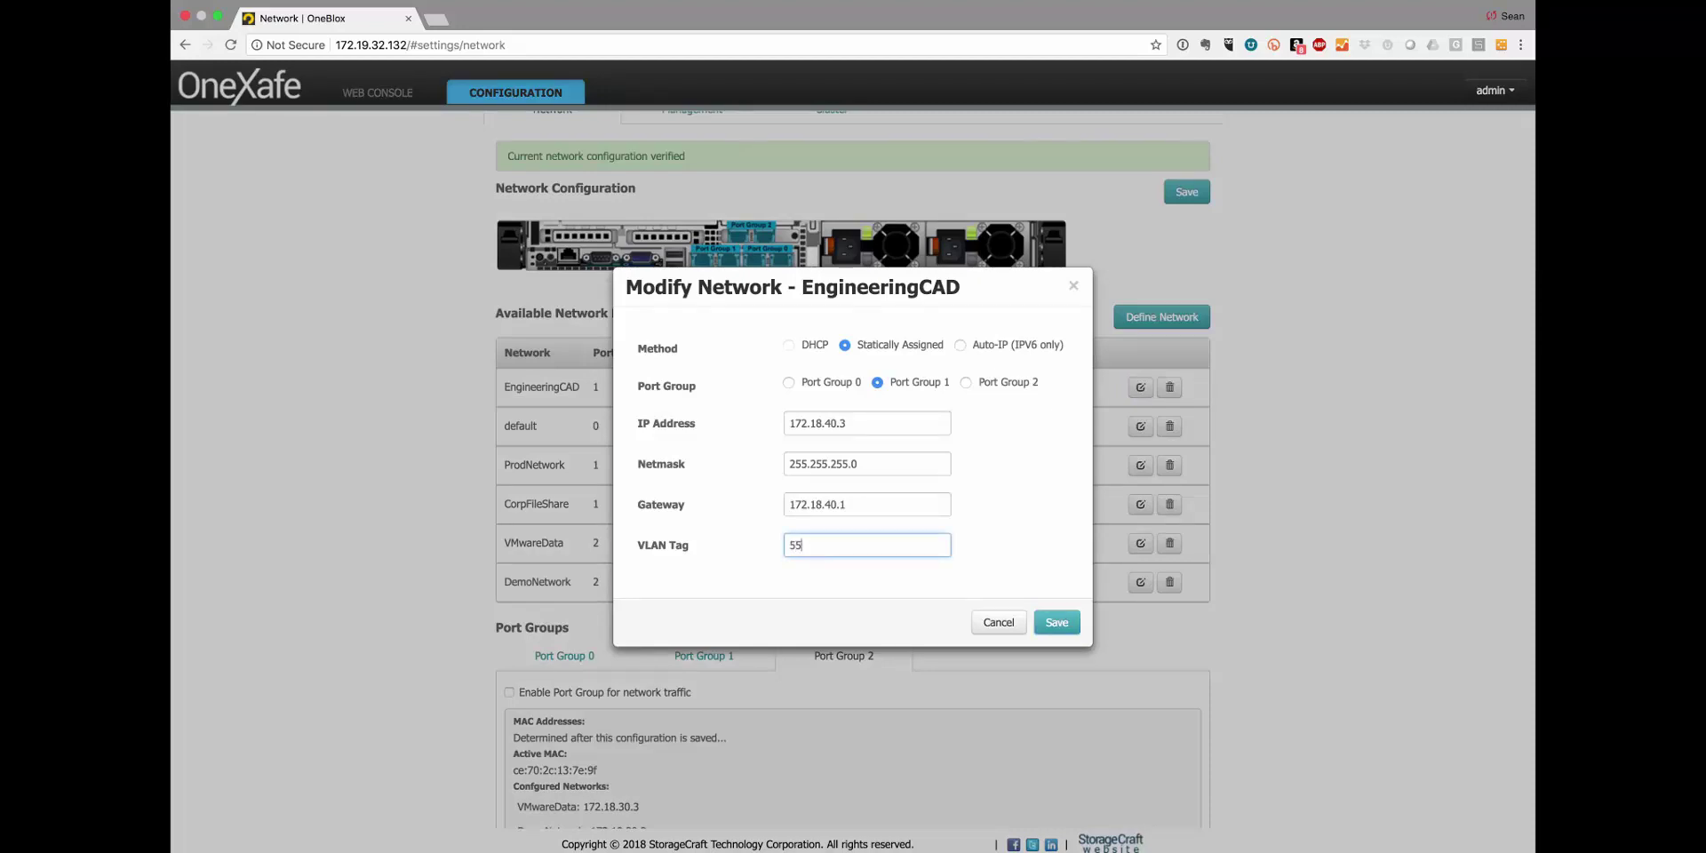
pyautogui.click(1057, 622)
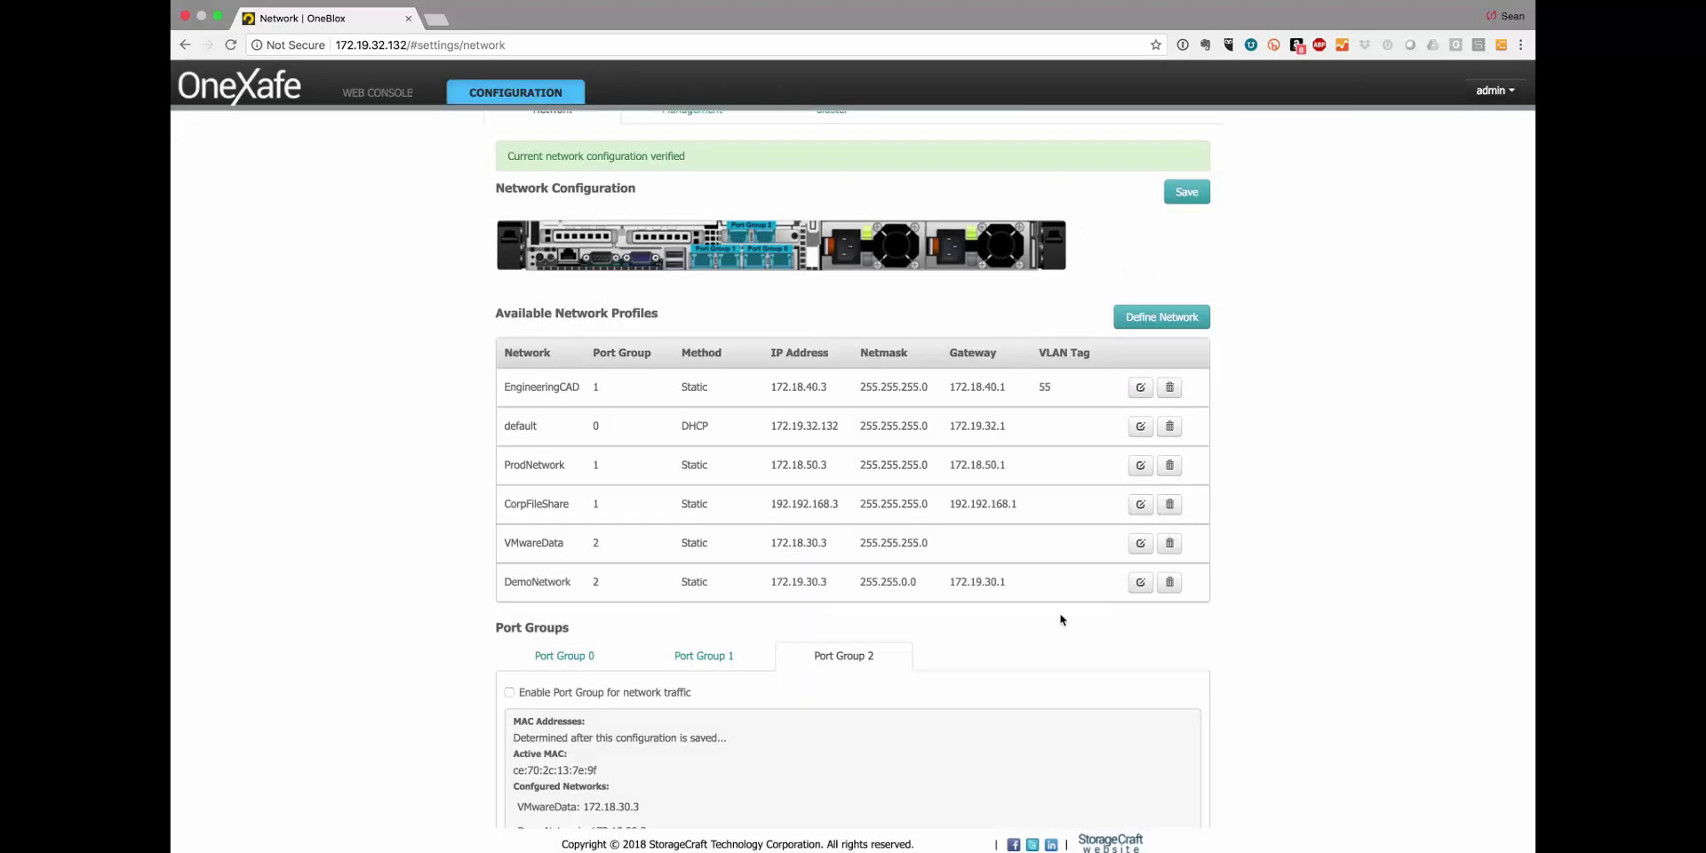
pyautogui.click(1138, 388)
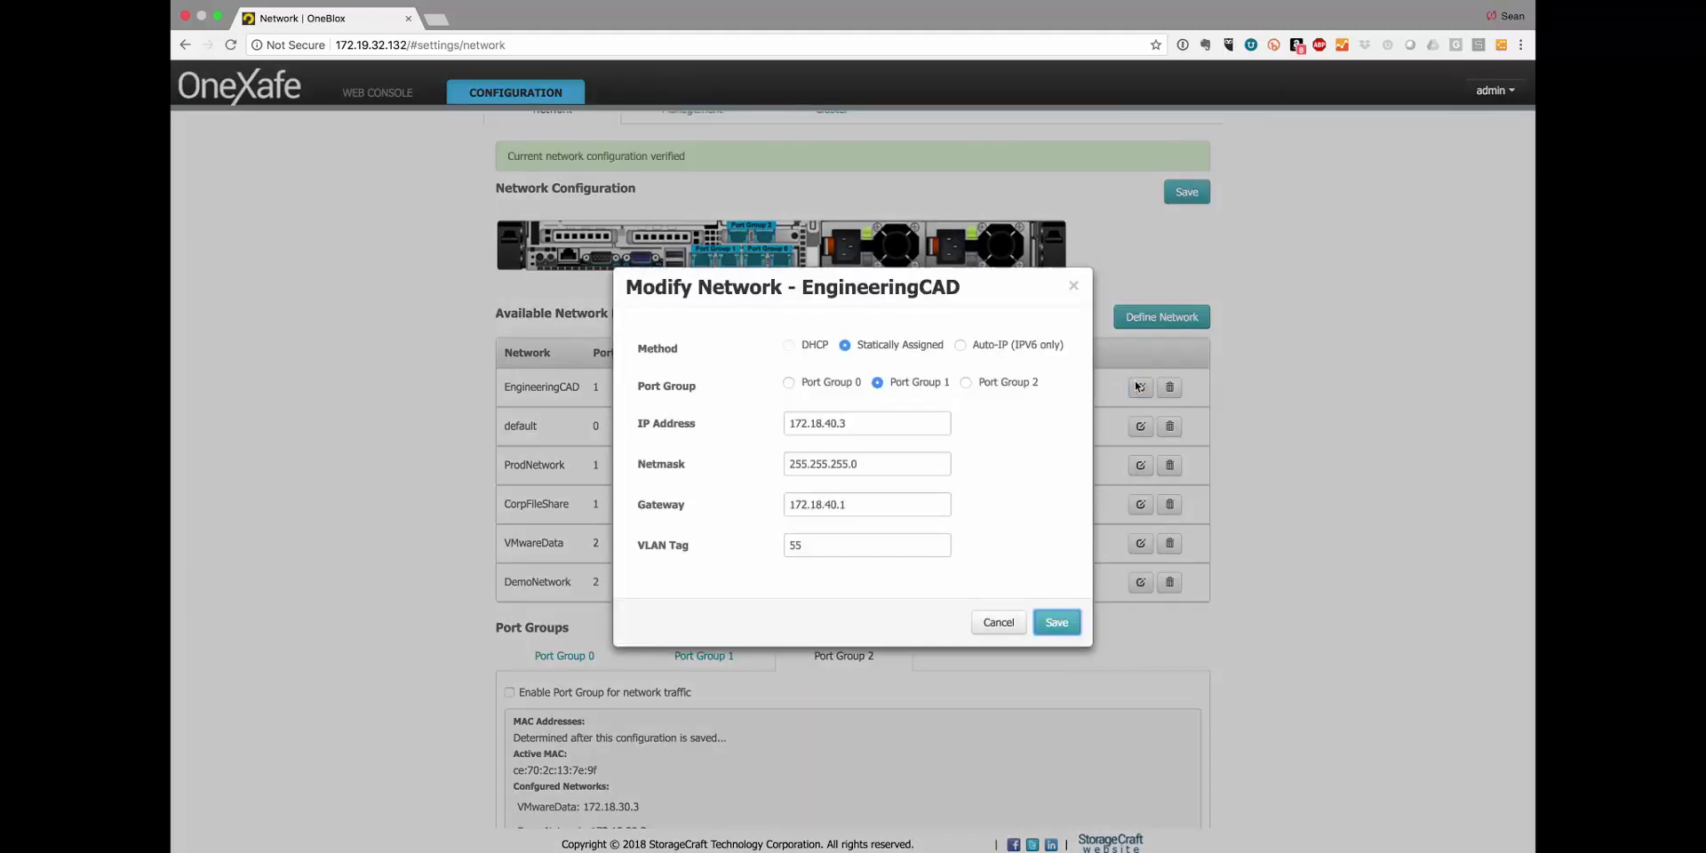
pyautogui.click(816, 546)
pyautogui.press('BackSpace')
pyautogui.press('BackSpace')
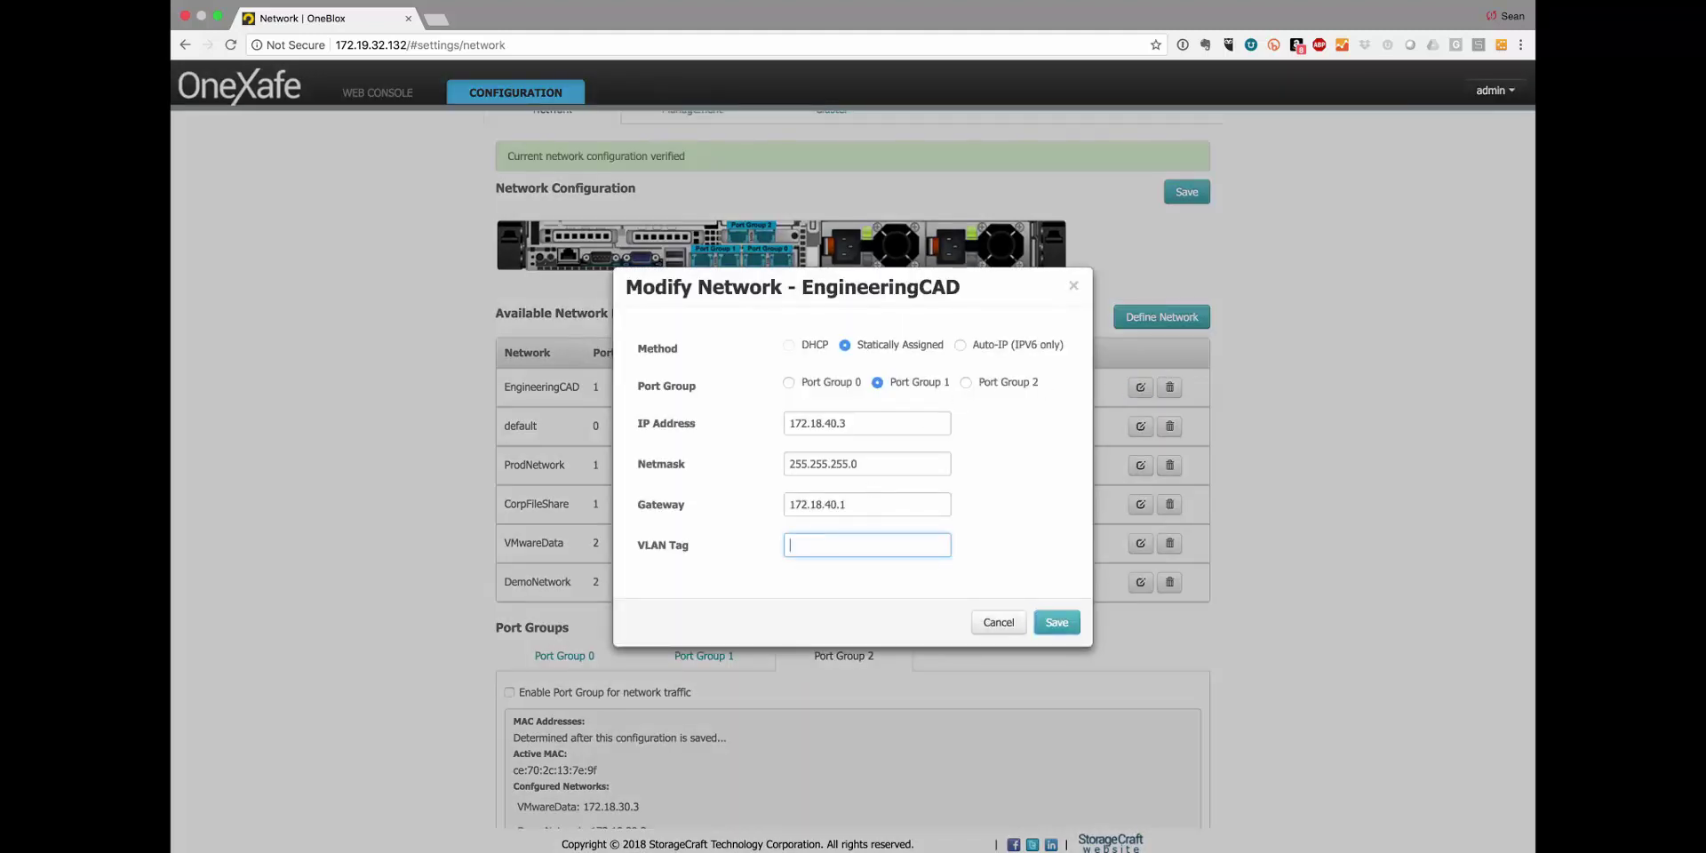
pyautogui.click(1057, 623)
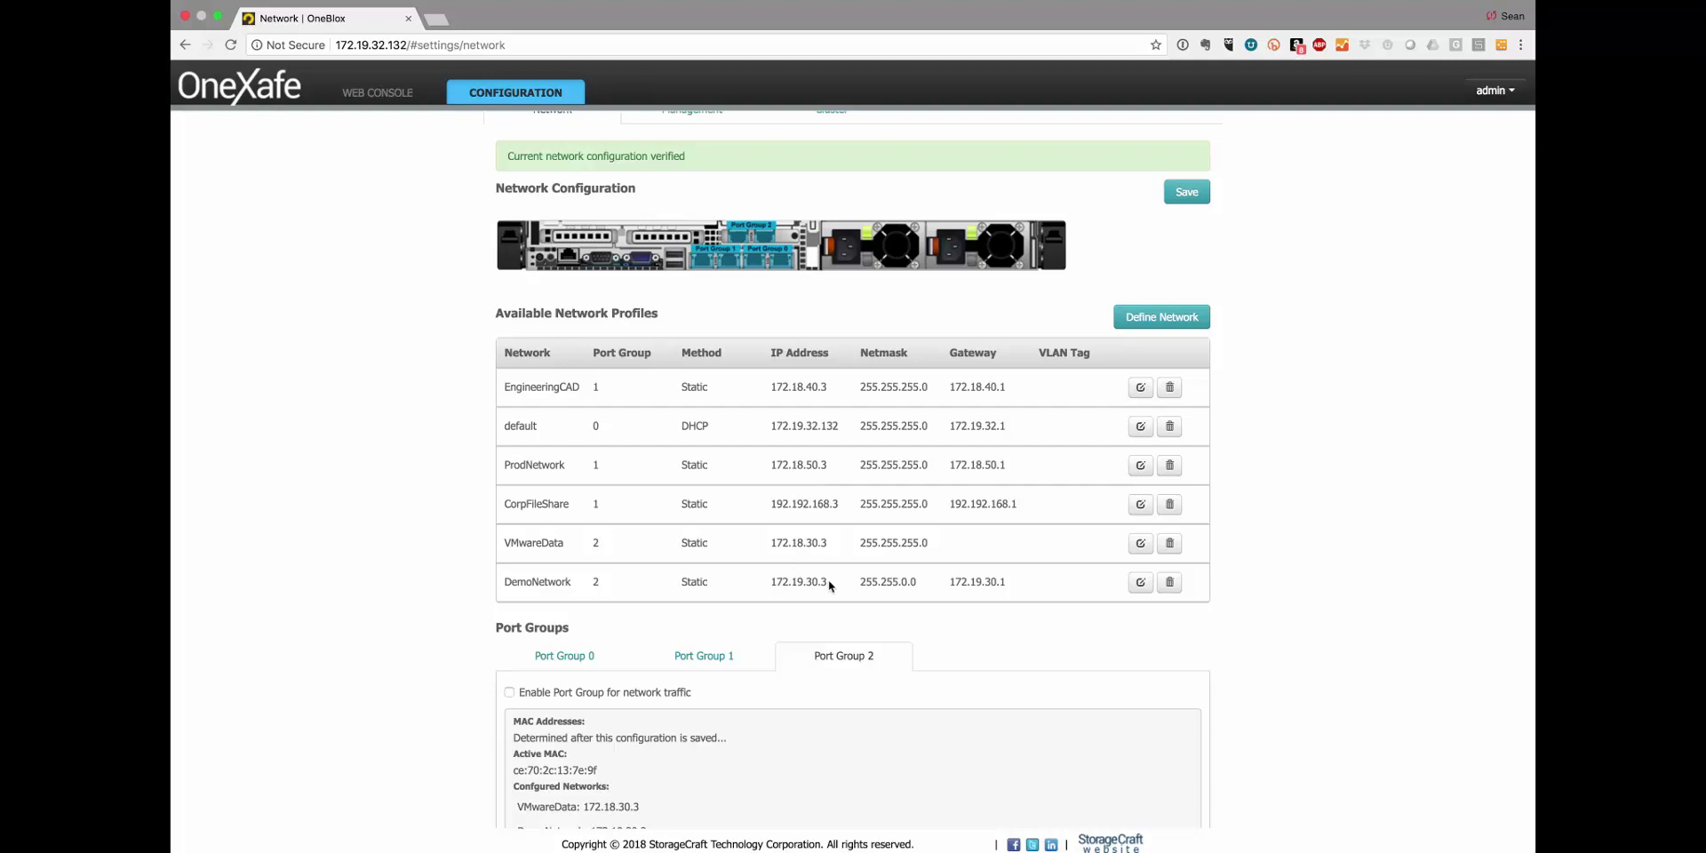
pyautogui.scroll(-10, 829, 581)
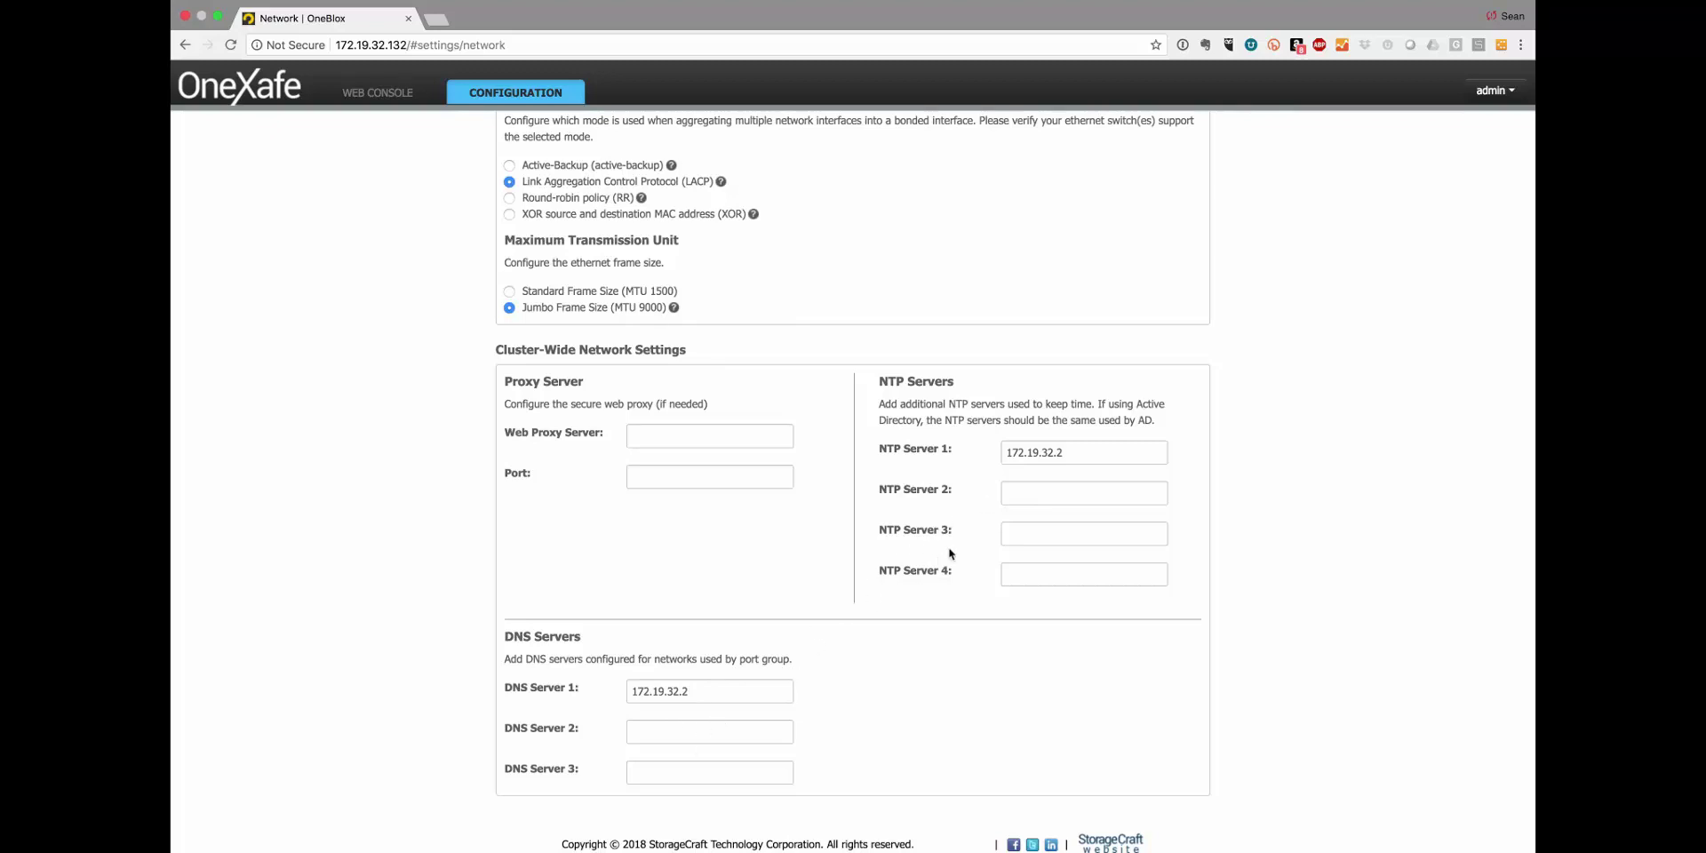
pyautogui.click(708, 692)
pyautogui.scroll(6, 976, 548)
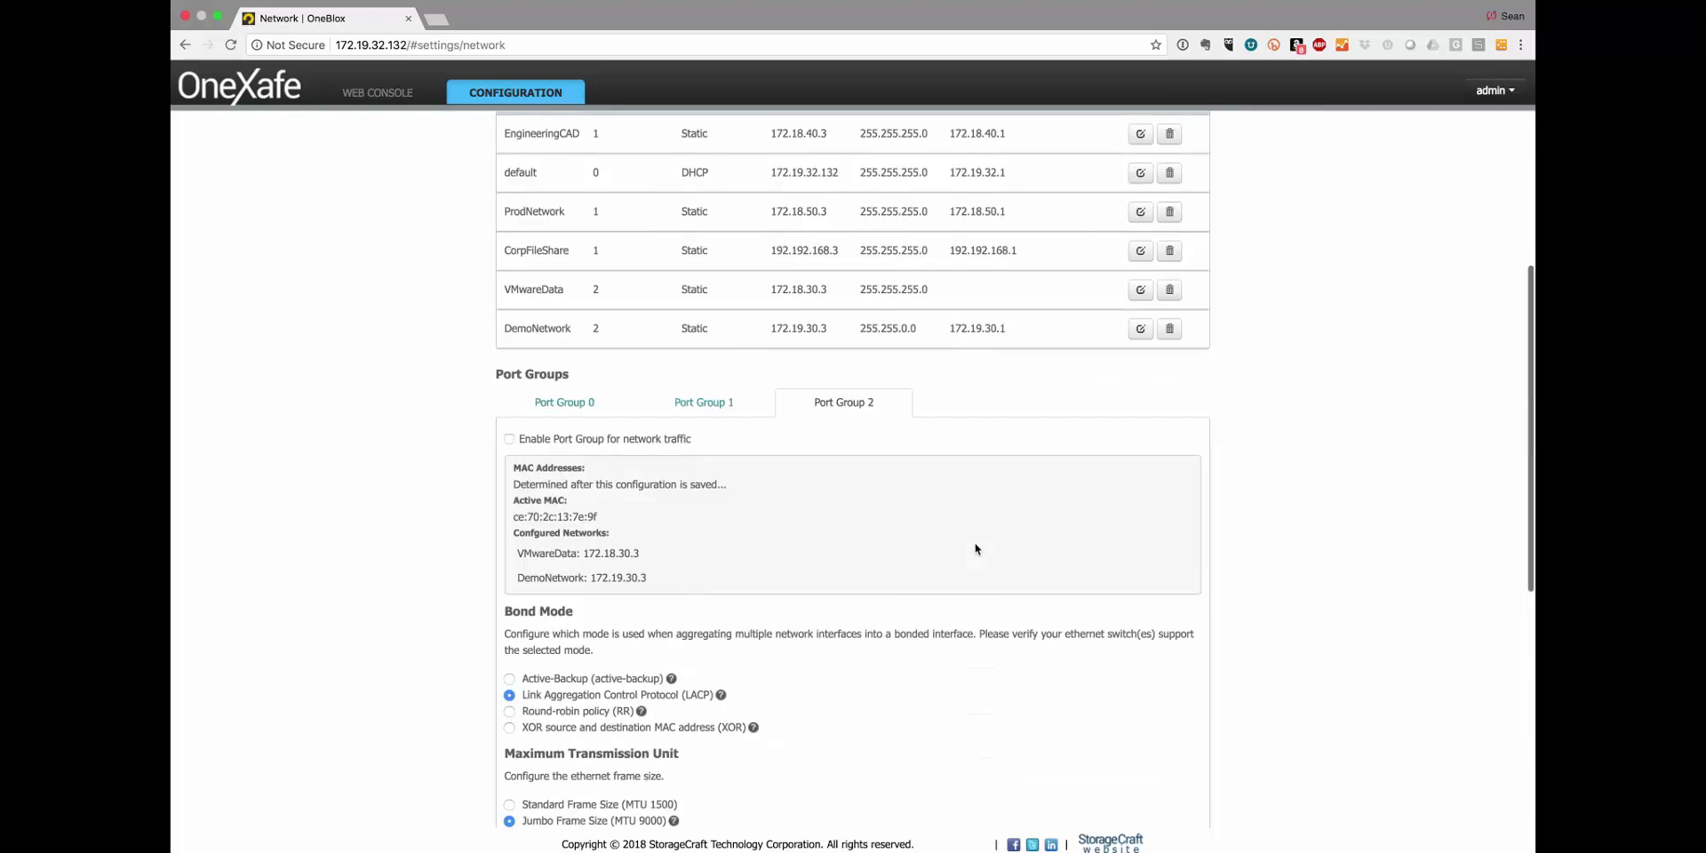
pyautogui.scroll(4, 976, 549)
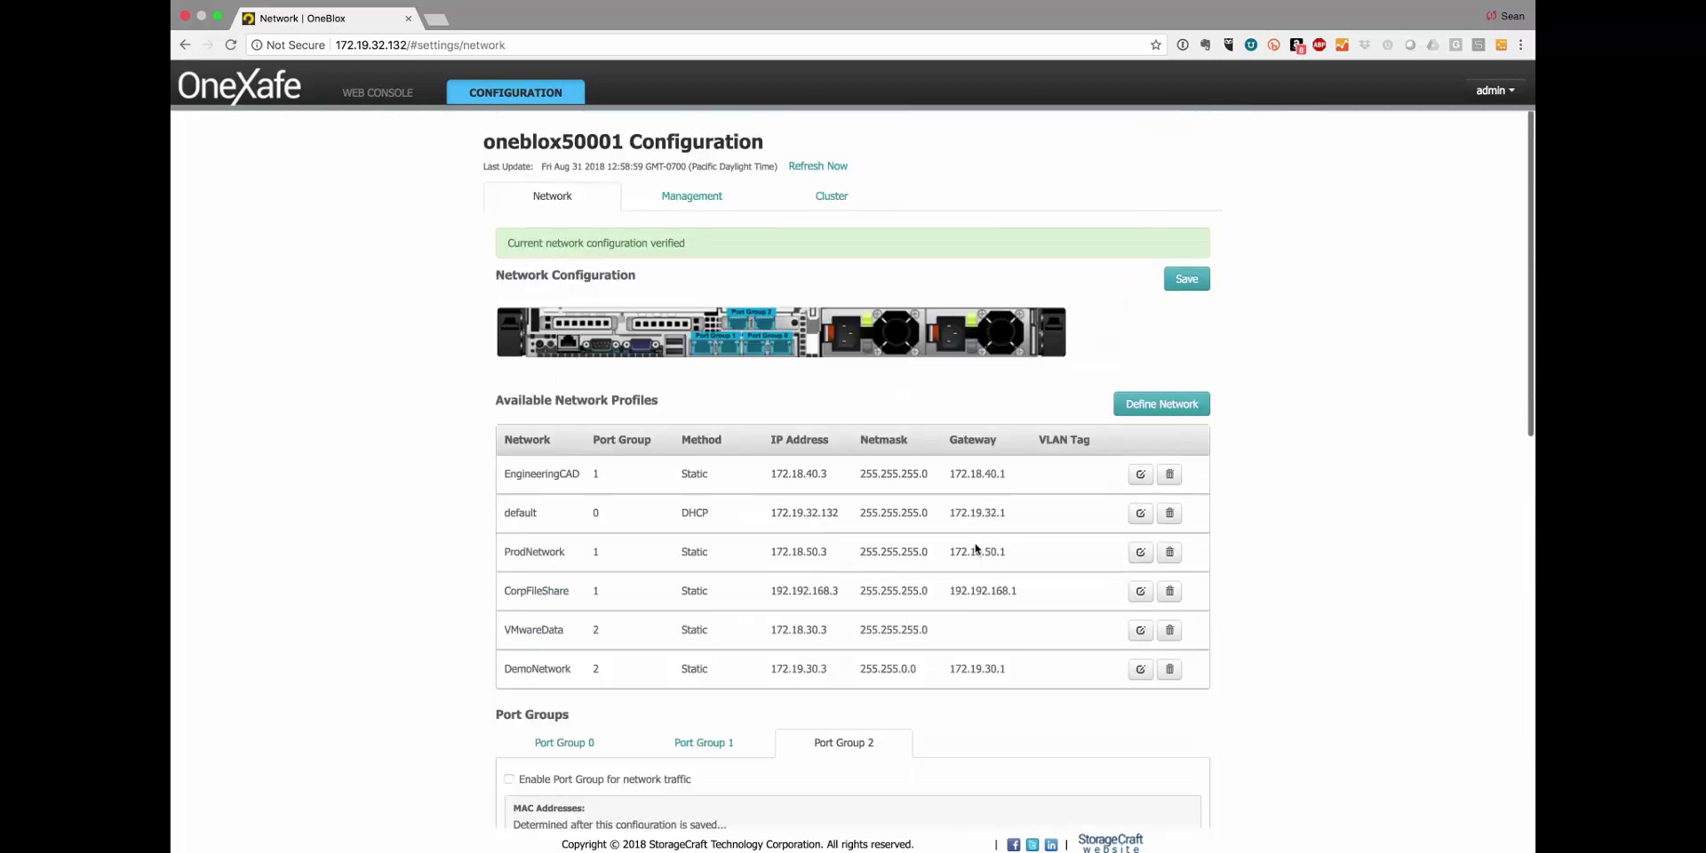
# - Save the network configuration and continue past the Verify Single Routable Network warning
pyautogui.click(1194, 281)
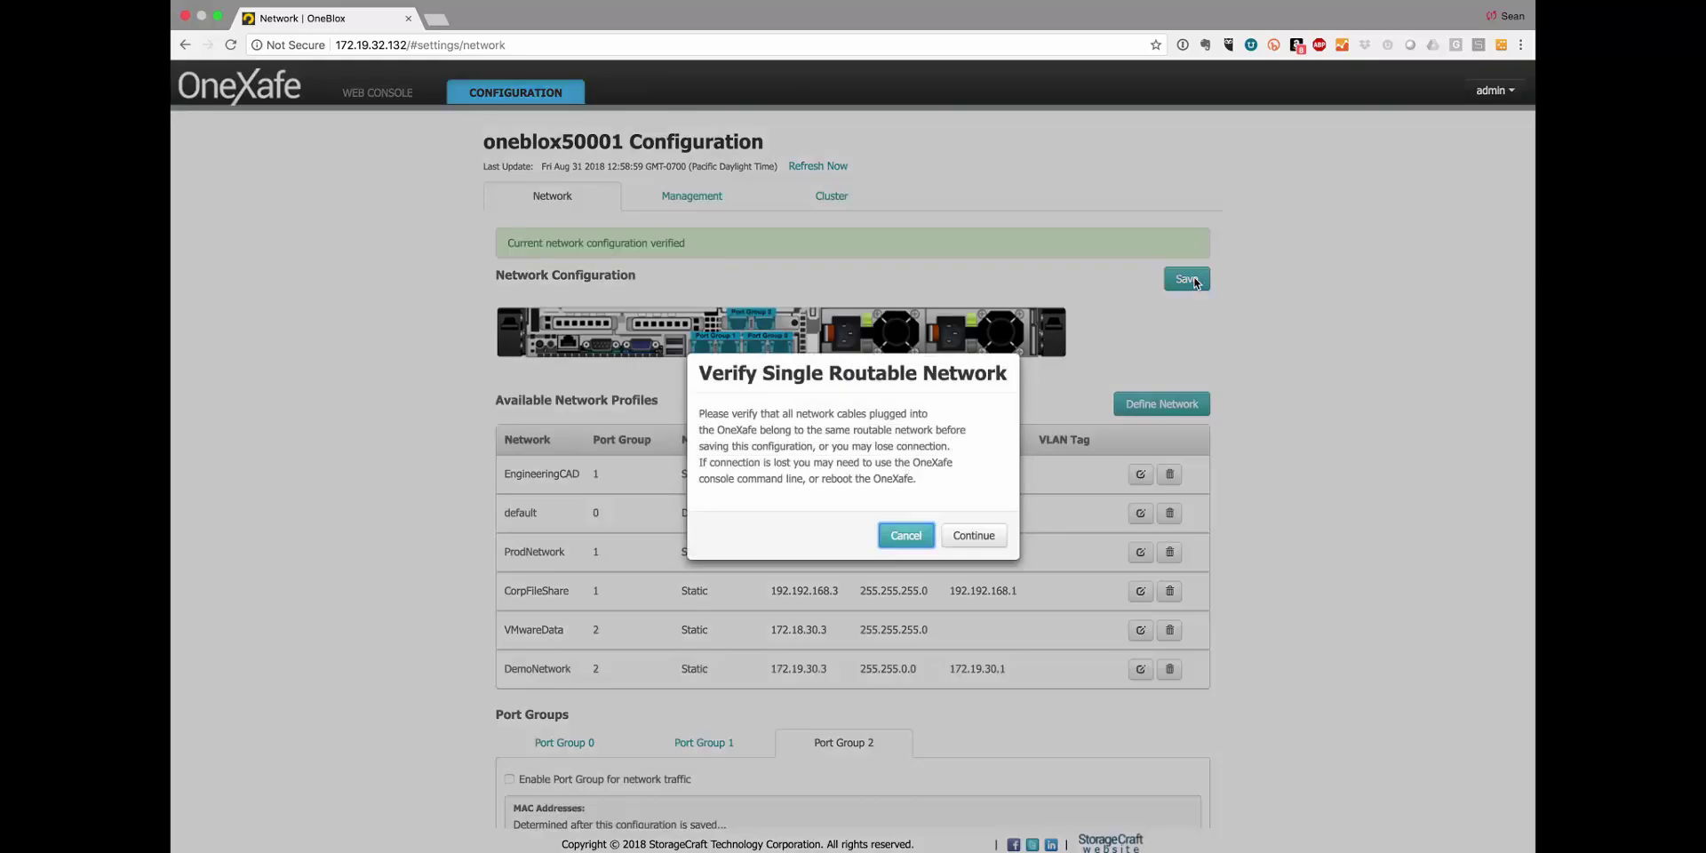
pyautogui.click(974, 535)
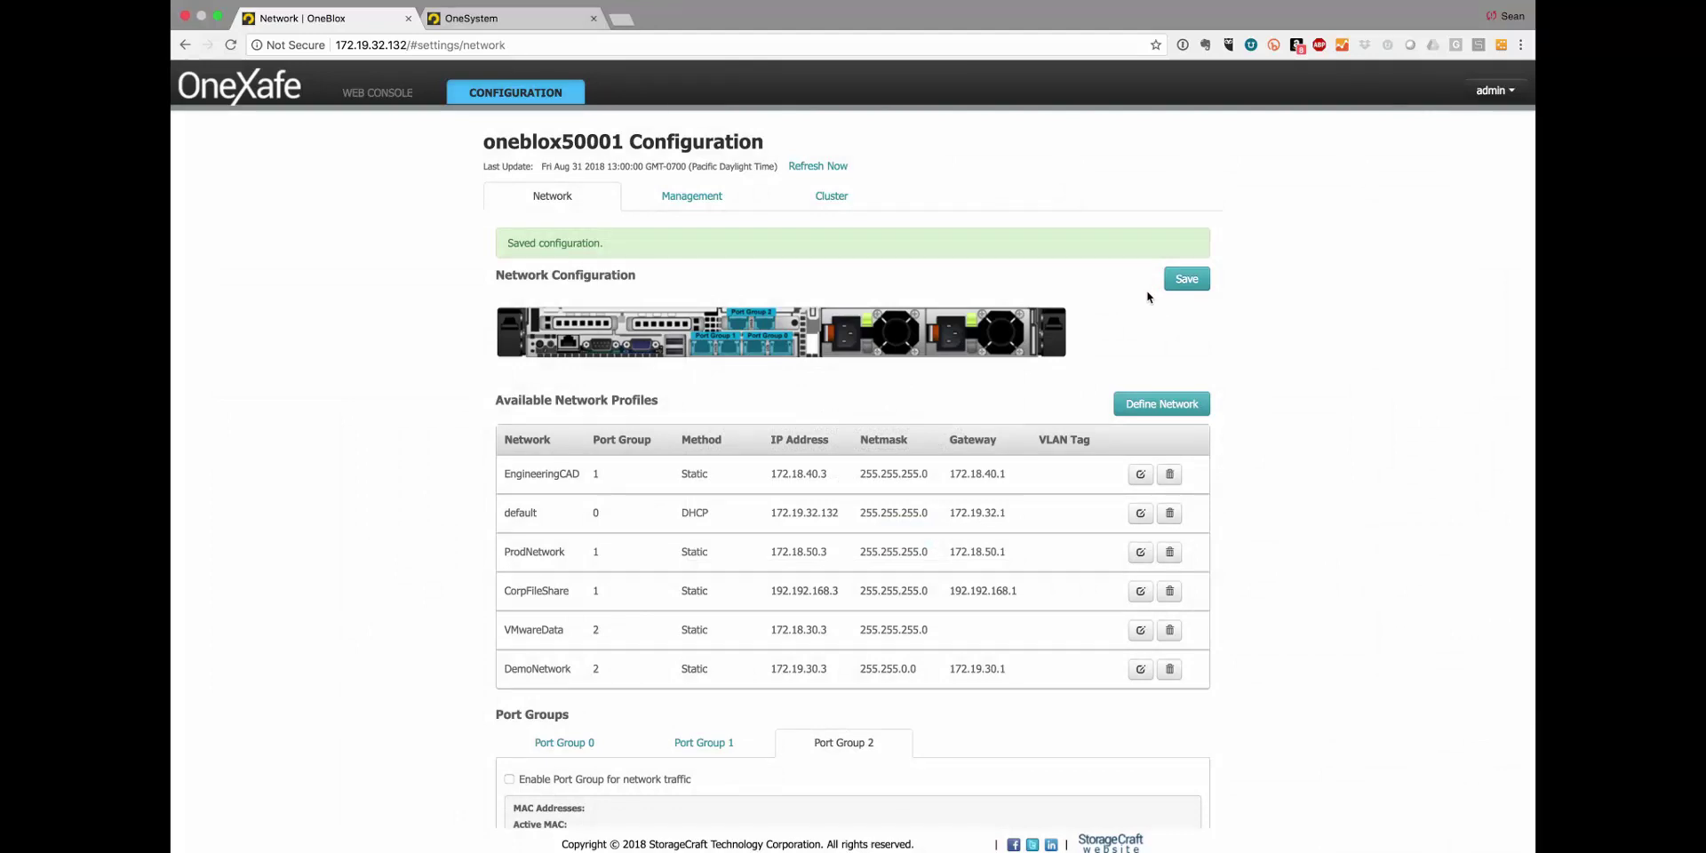
# - Go to OneSystem and open the OneXafe-Flash cluster's Ring Settings page
pyautogui.click(502, 18)
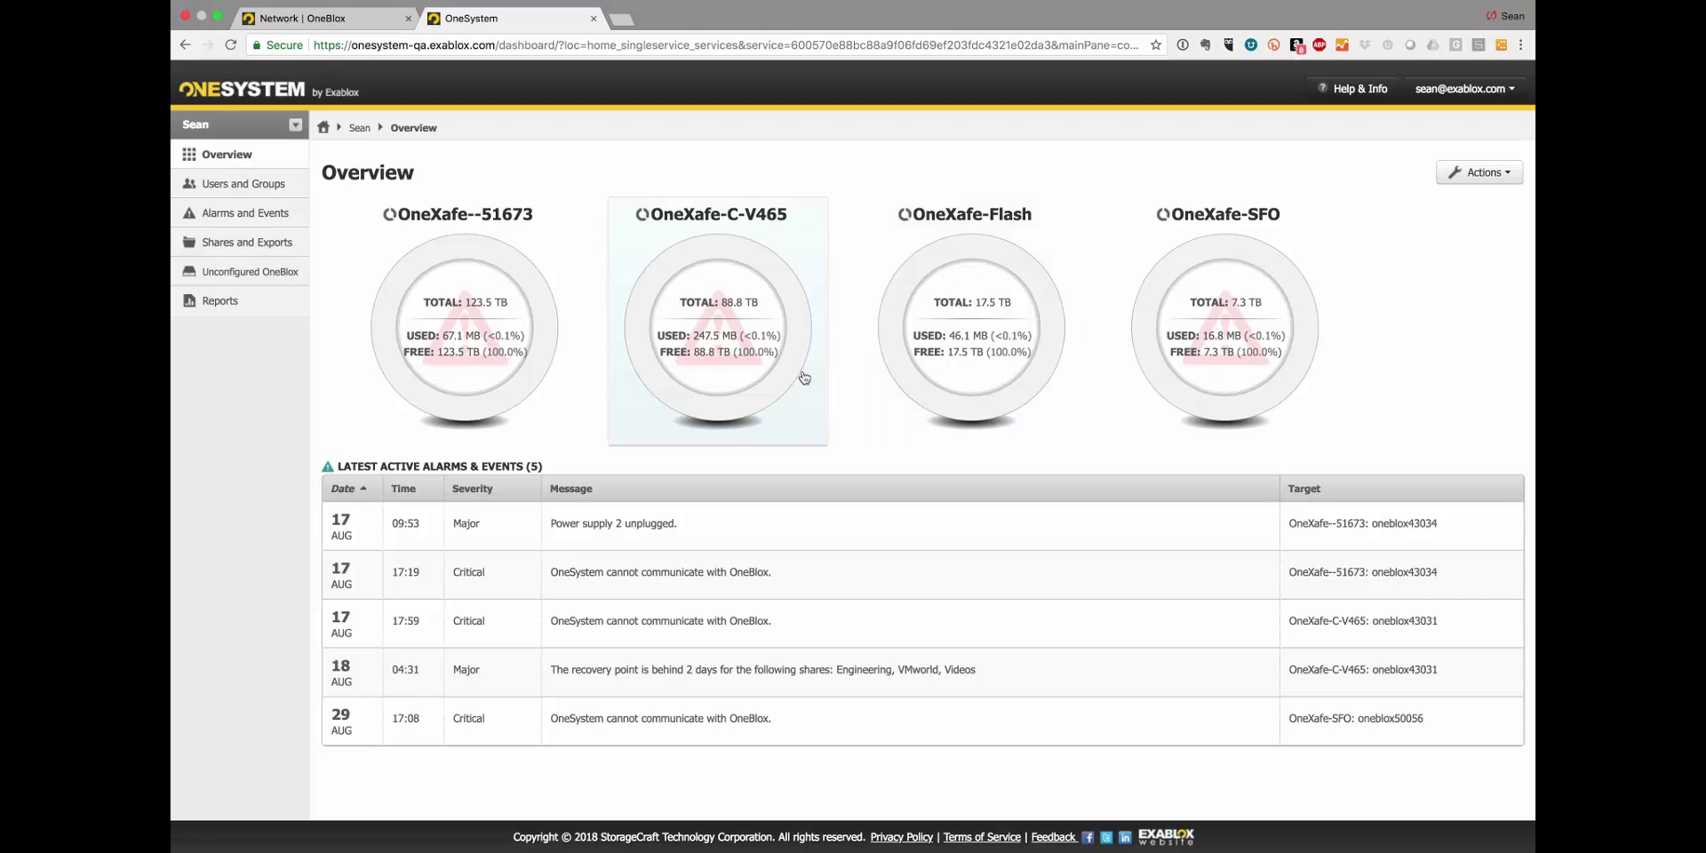
pyautogui.click(942, 327)
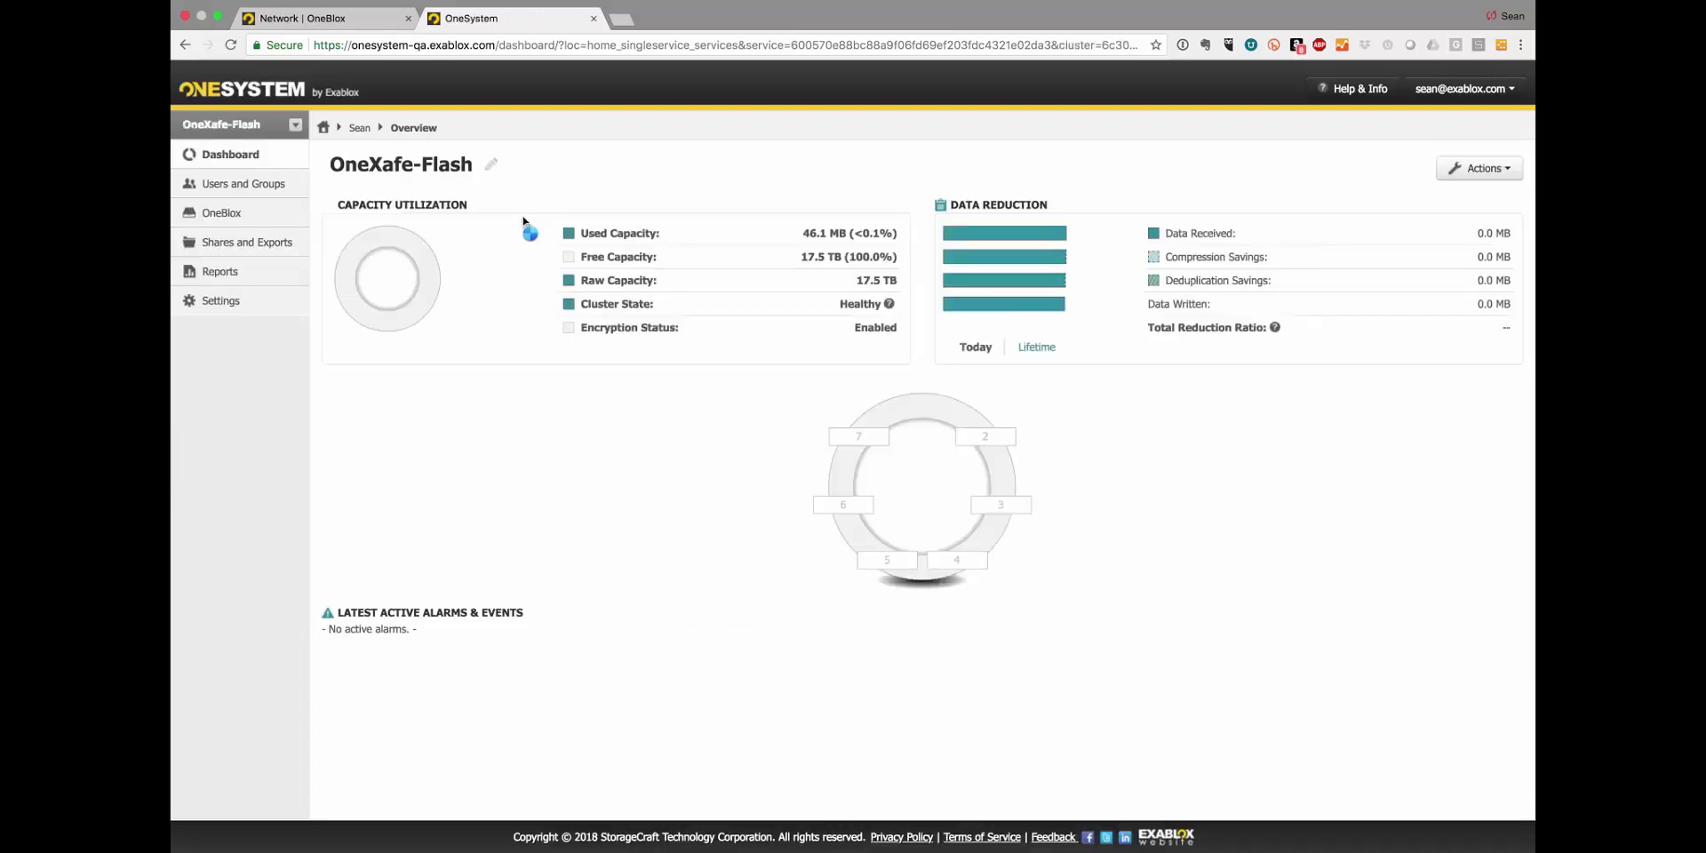
pyautogui.click(226, 304)
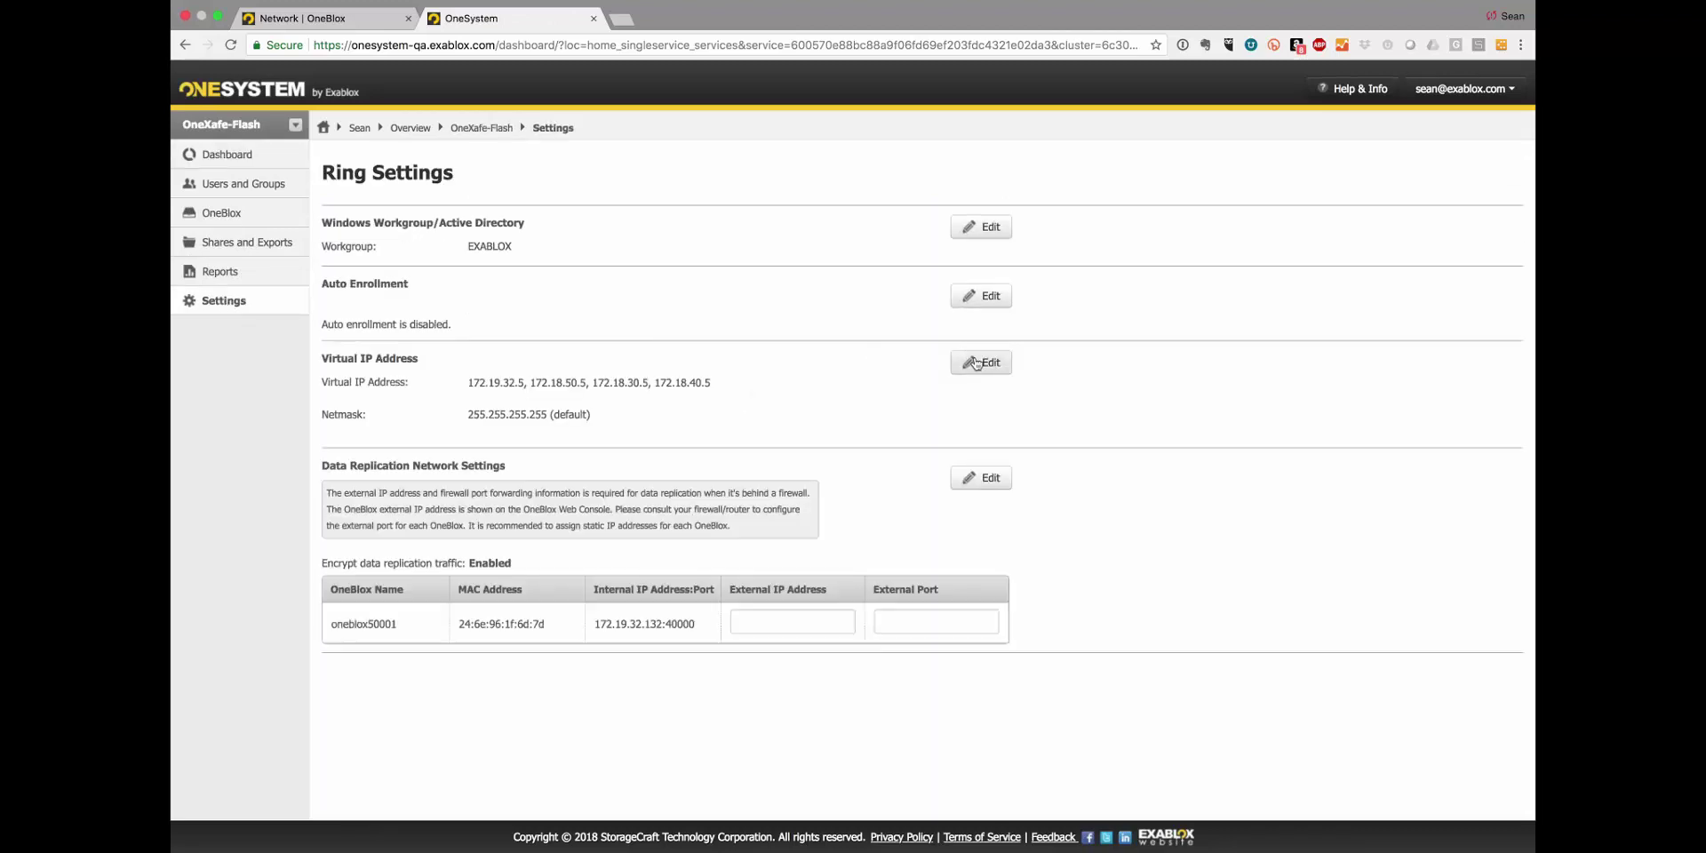
pyautogui.click(980, 363)
pyautogui.click(790, 509)
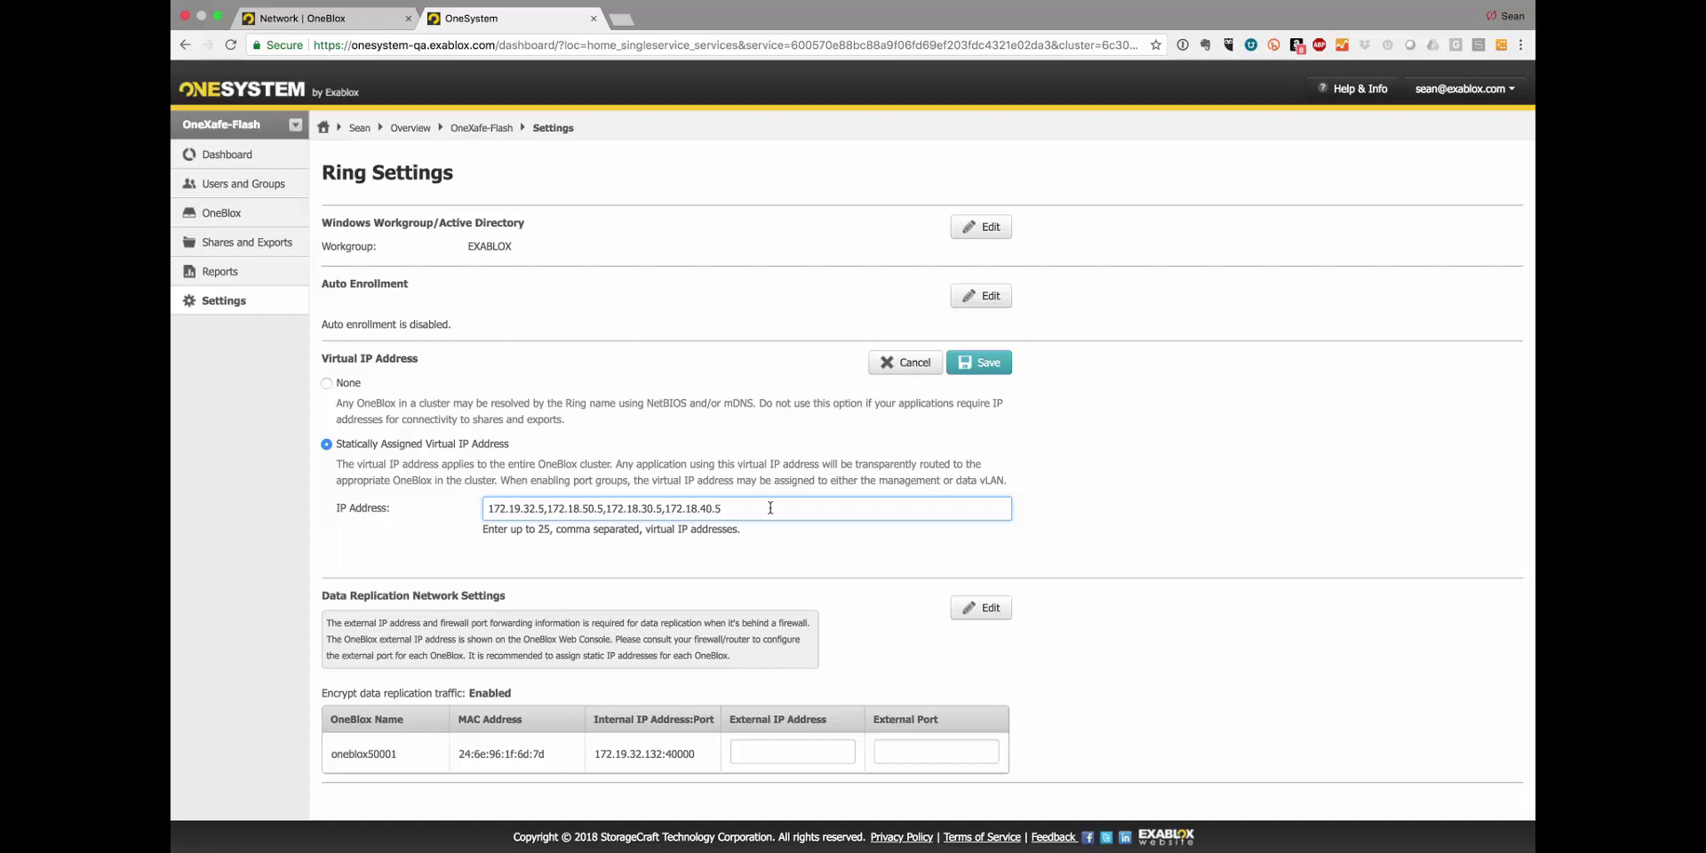
pyautogui.click(964, 368)
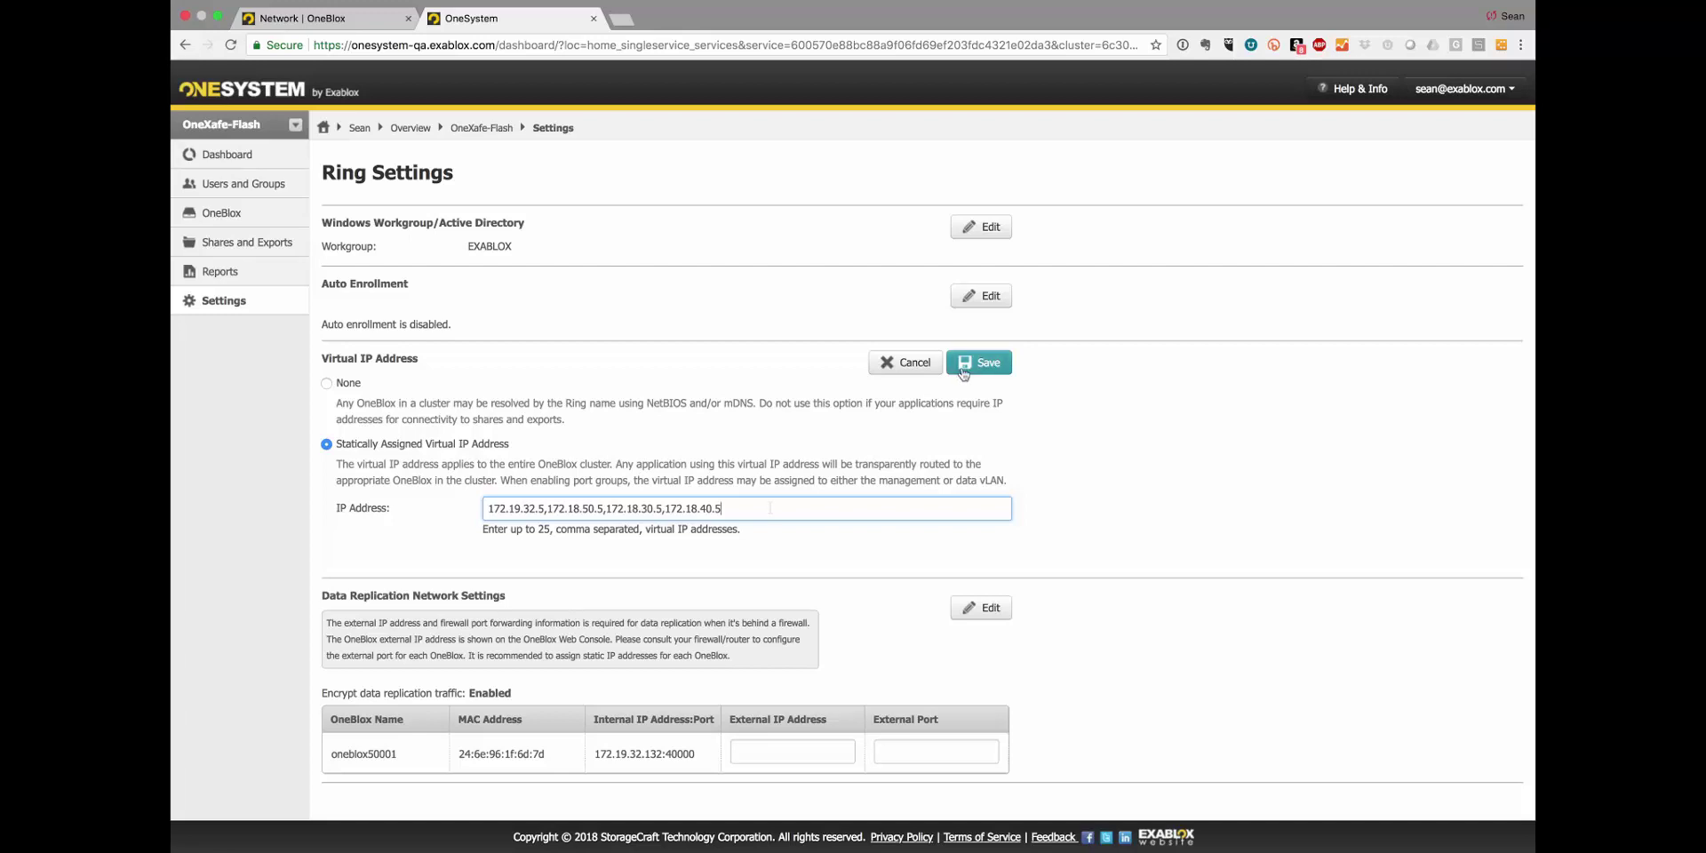